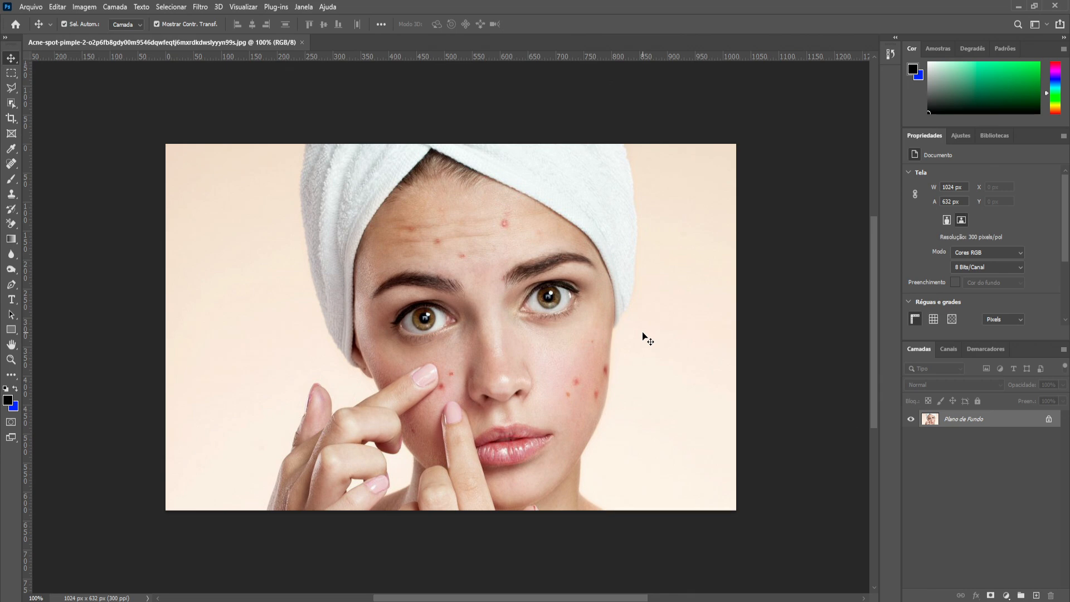
- Duplicate the background photo layer, hide the original Plano de Fundo layer and select the copy
key("ctrl+j")
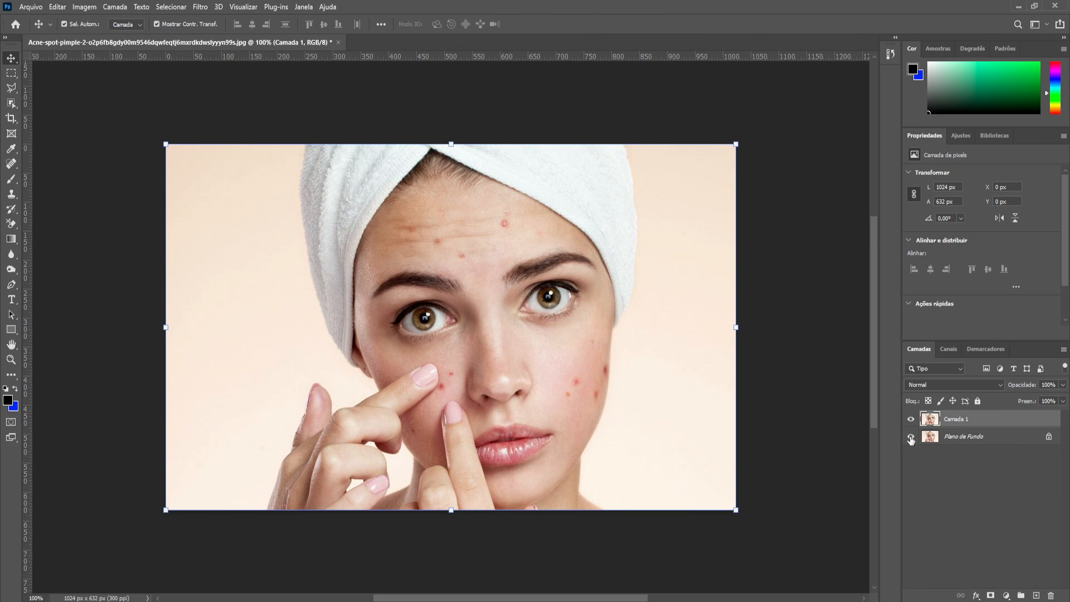
left_click(911, 436)
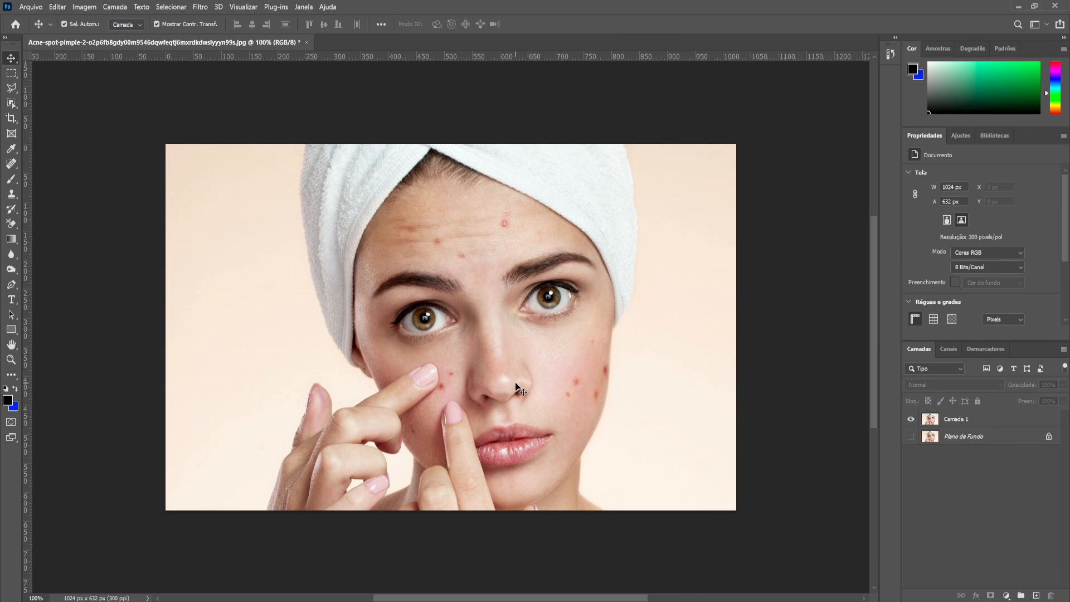
left_click(958, 422)
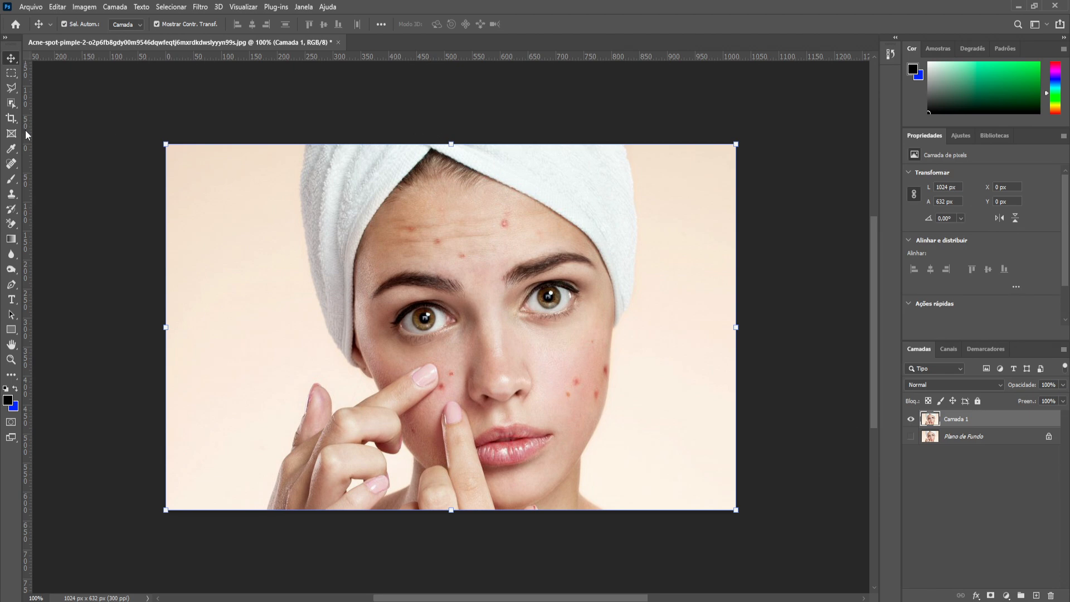
- Activate the content-aware Spot Healing Brush and set its size to 28 px
left_click(10, 165)
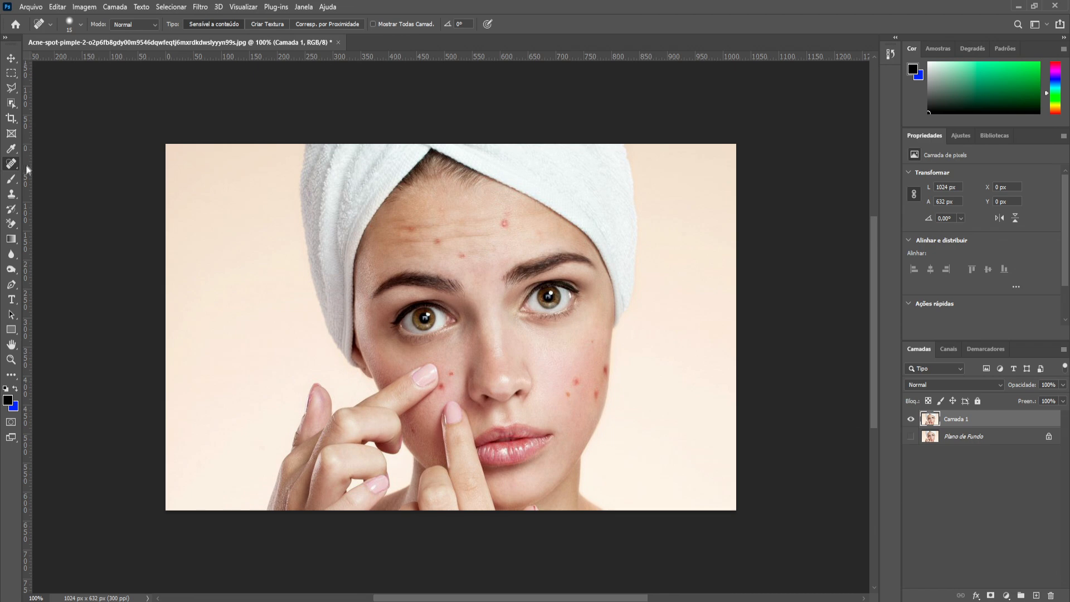
right_click(516, 232)
left_click(515, 232)
right_click(525, 241)
left_click_drag(550, 269, 556, 270)
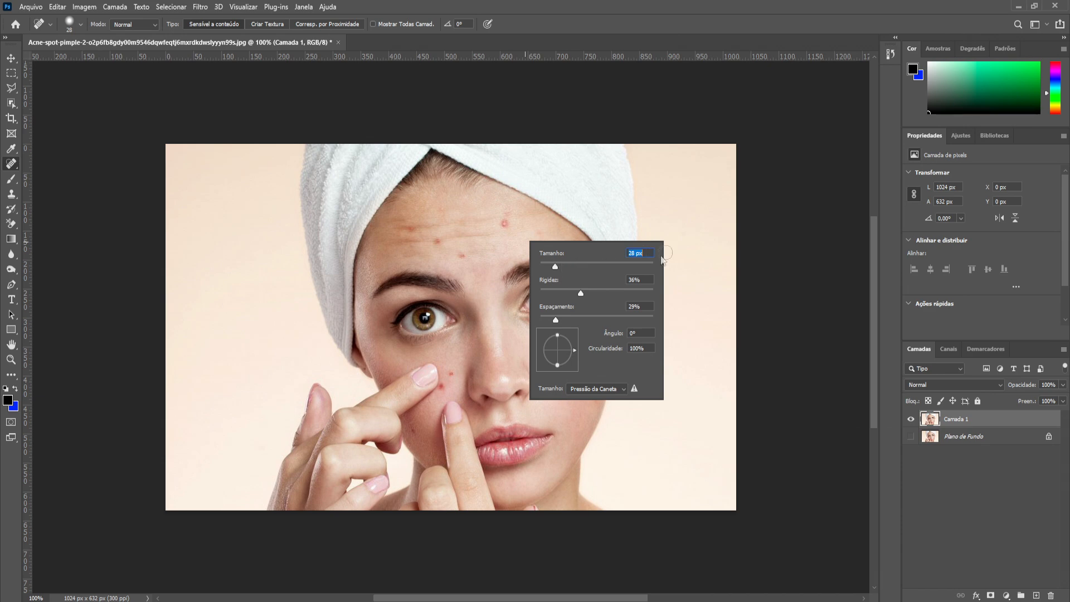
left_click(504, 224)
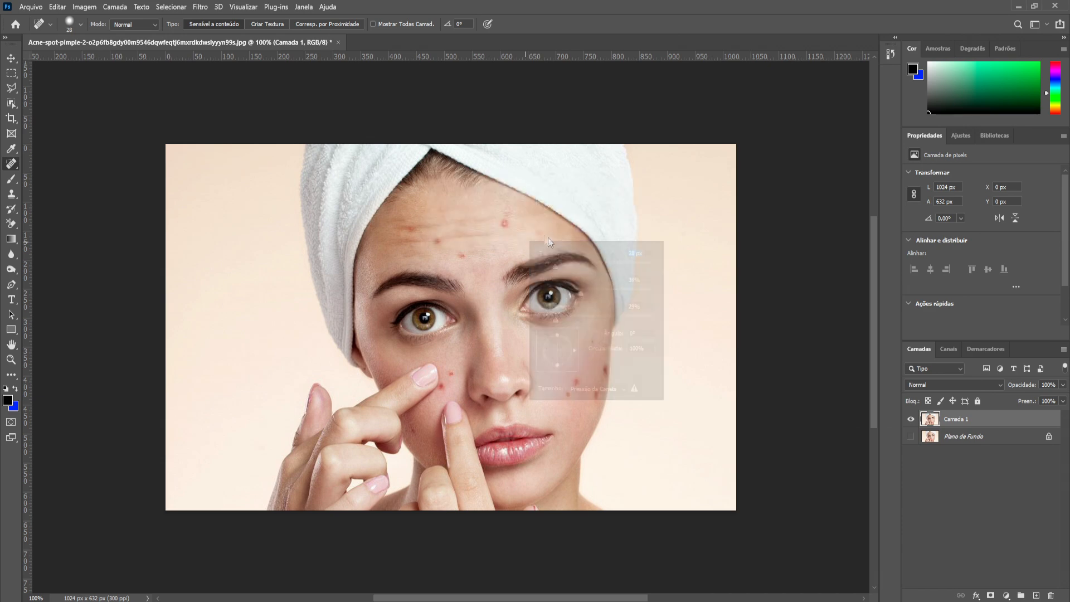
- Enlarge the Spot Healing Brush to 50 px and heal the large red pimple on the right side of the forehead
key("bracketright")
key("bracketright")
key("bracketright")
key("bracketright")
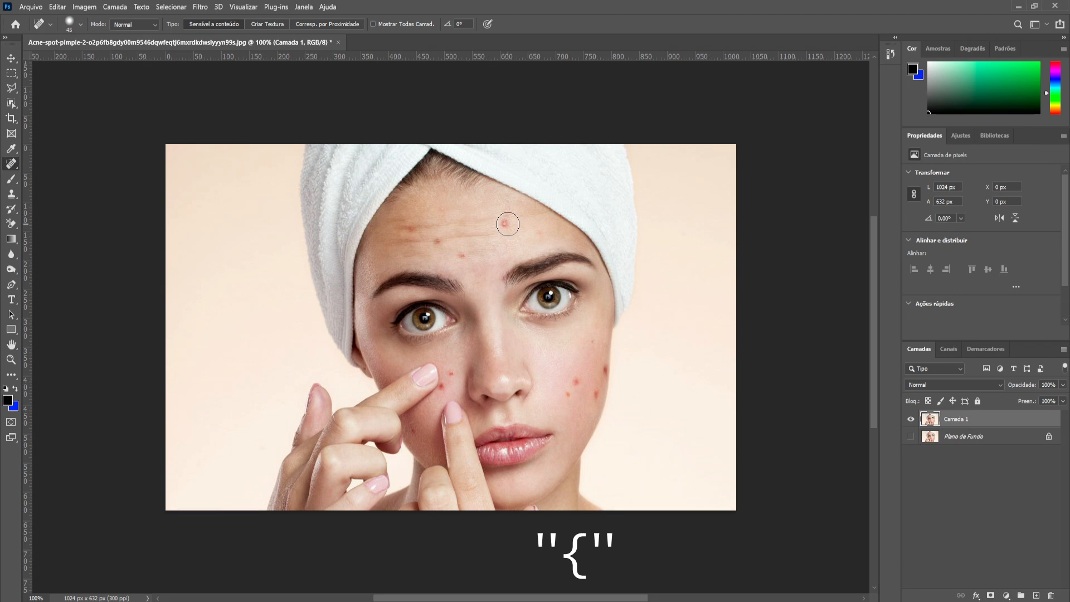
key("bracketleft")
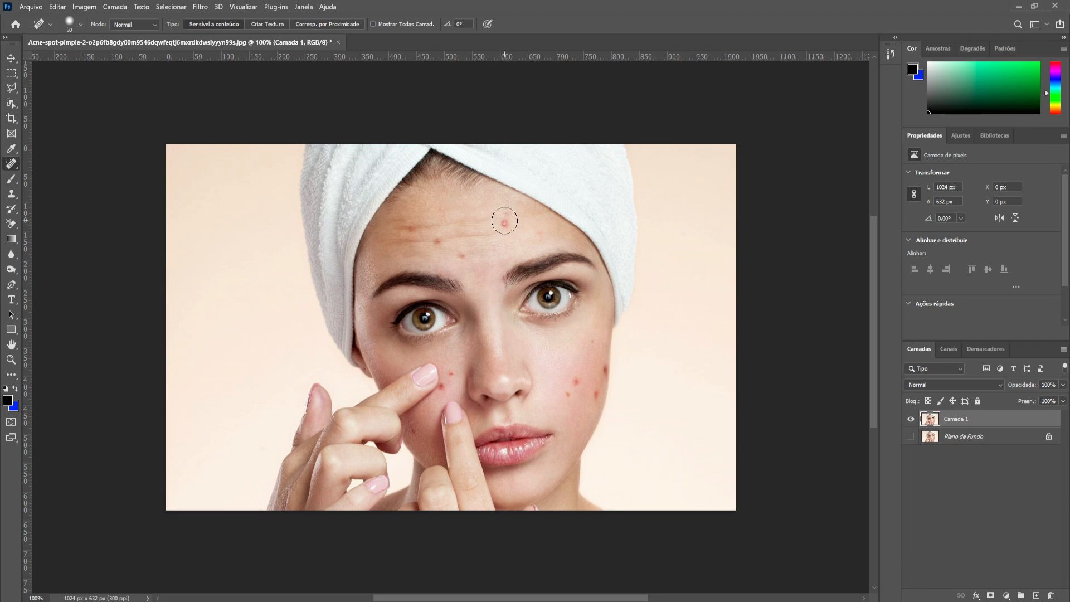
key("bracketright")
key("bracketright")
key("ctrl+plus")
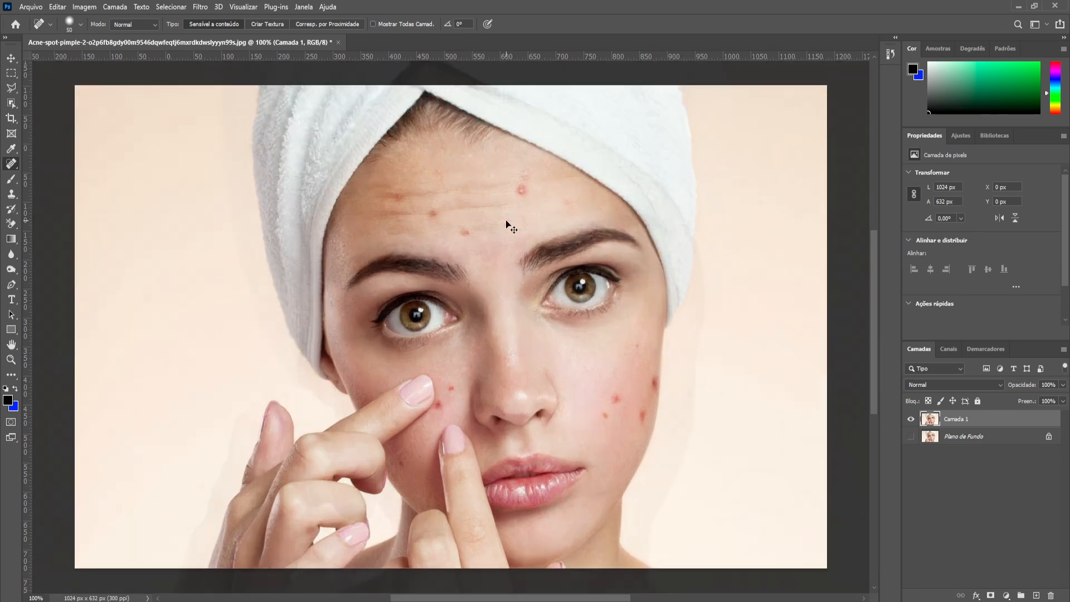
left_click_drag(506, 219, 460, 336)
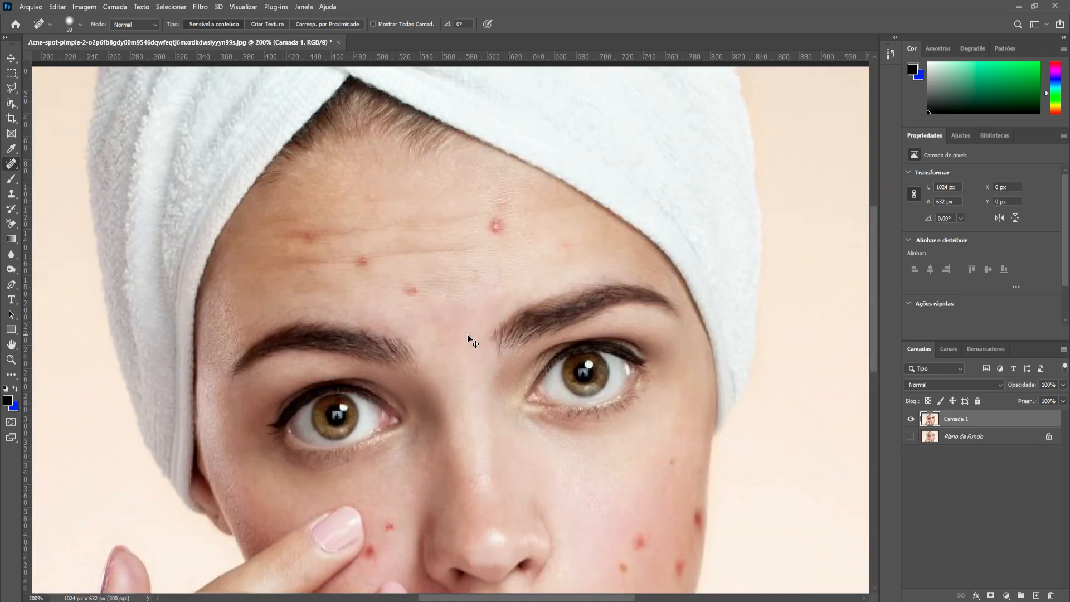
key("ctrl+minus")
key("ctrl+minus")
key("ctrl+plus")
key("ctrl+plus")
left_click_drag(500, 215, 500, 224)
scroll(590, 281, "down", 4)
scroll(513, 167, "up", 4)
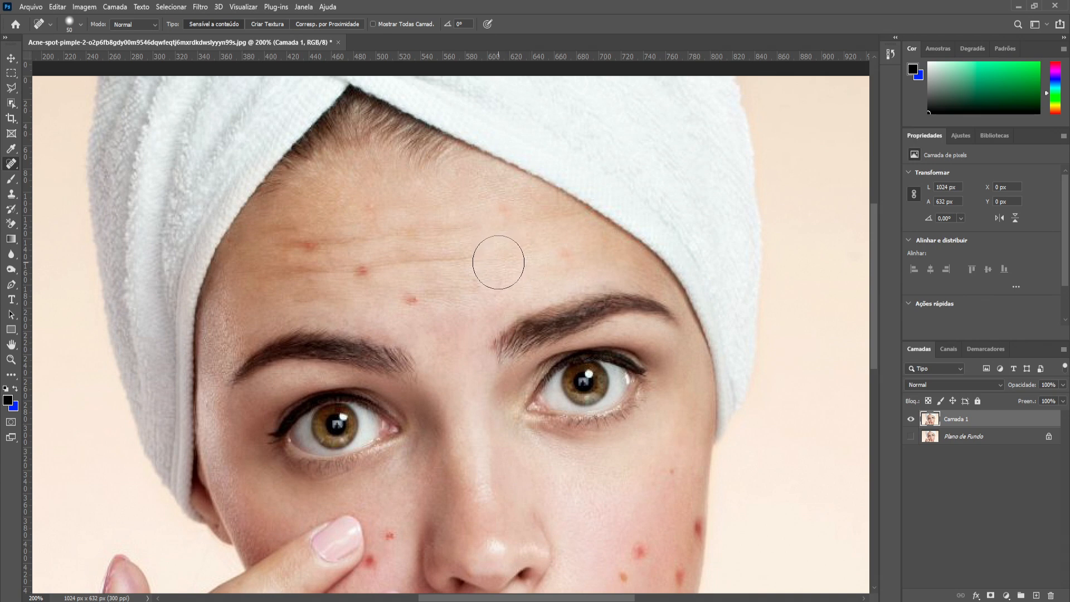
- Try to heal the reddish spot on the left side of the forehead with a 70 px brush, and undo it
scroll(498, 261, "down", 3)
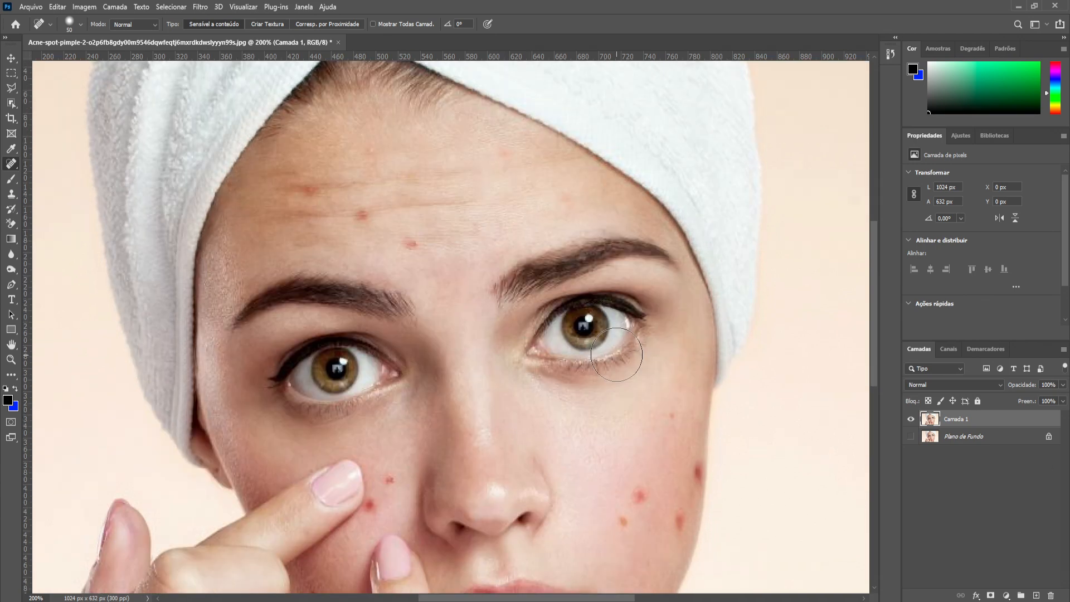
scroll(616, 355, "down", 2)
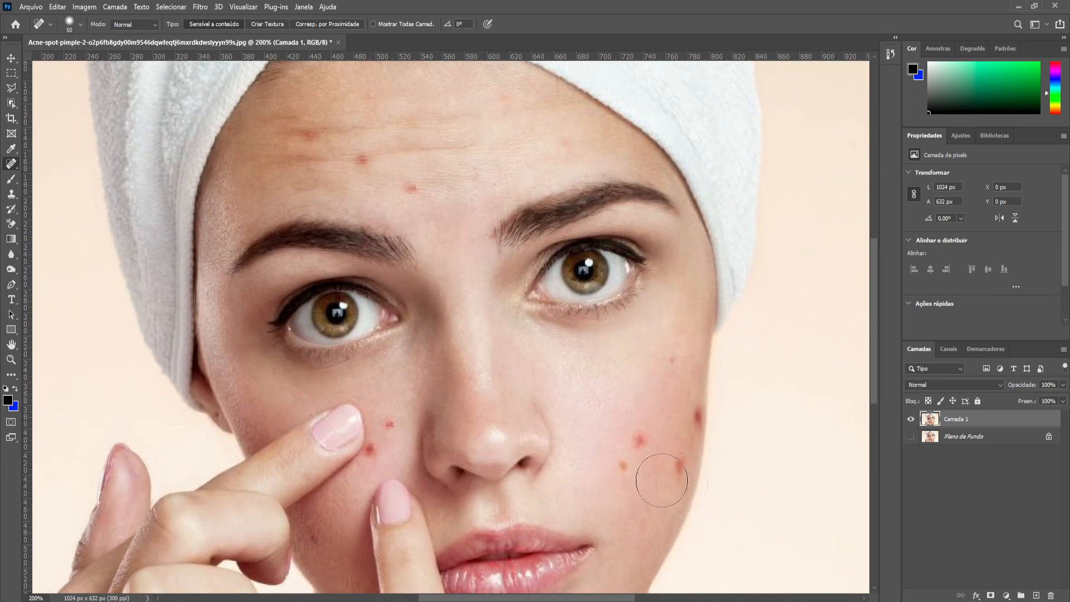
scroll(272, 170, "up", 2)
scroll(407, 236, "up", 2)
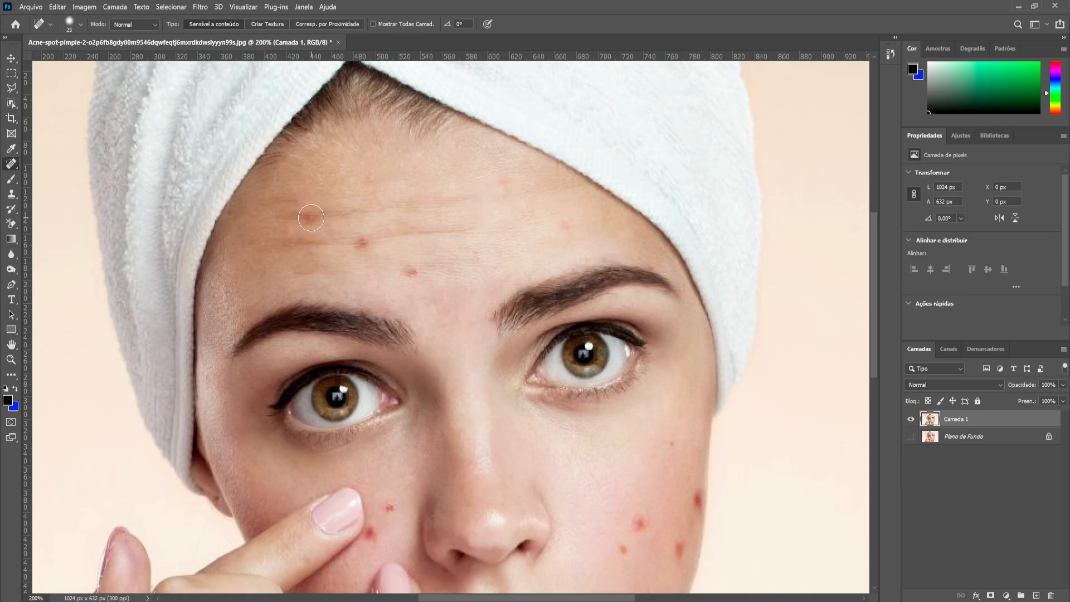
key("bracketright")
key("bracketright")
key("bracketright")
key("bracketright")
left_click(311, 218)
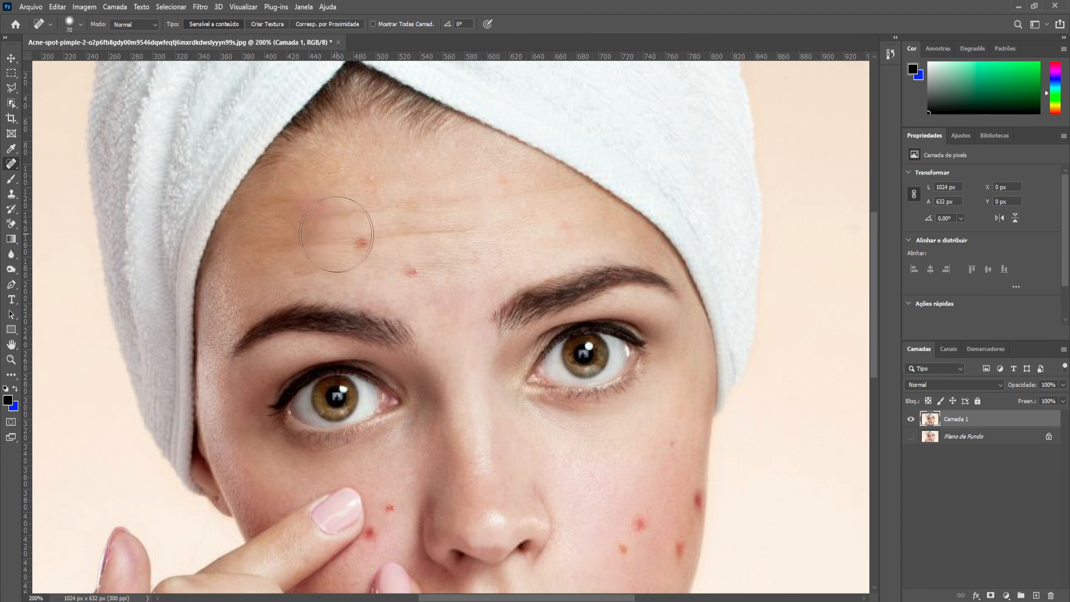
key("bracketright")
key("bracketright")
key("bracketright")
key("bracketright")
key("bracketright")
left_click(11, 358)
mouse_move(306, 215)
left_mouse_down()
mouse_move(349, 202)
mouse_move(317, 206)
left_mouse_up()
key("ctrl+z")
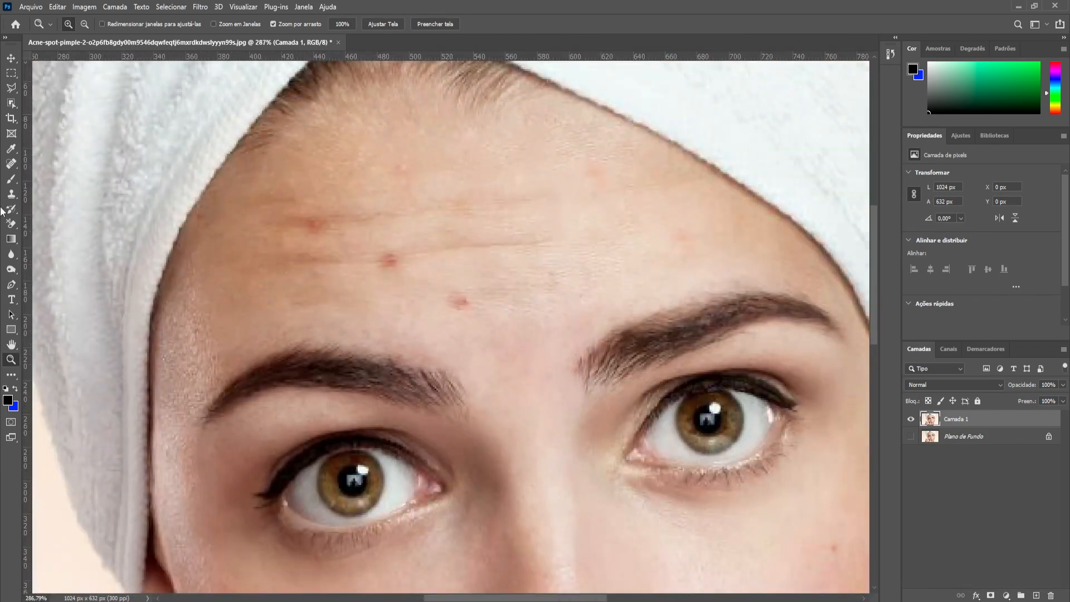
- Reduce the Spot Healing Brush to 30 px and heal the reddish spot on the left side of the forehead
left_click(12, 165)
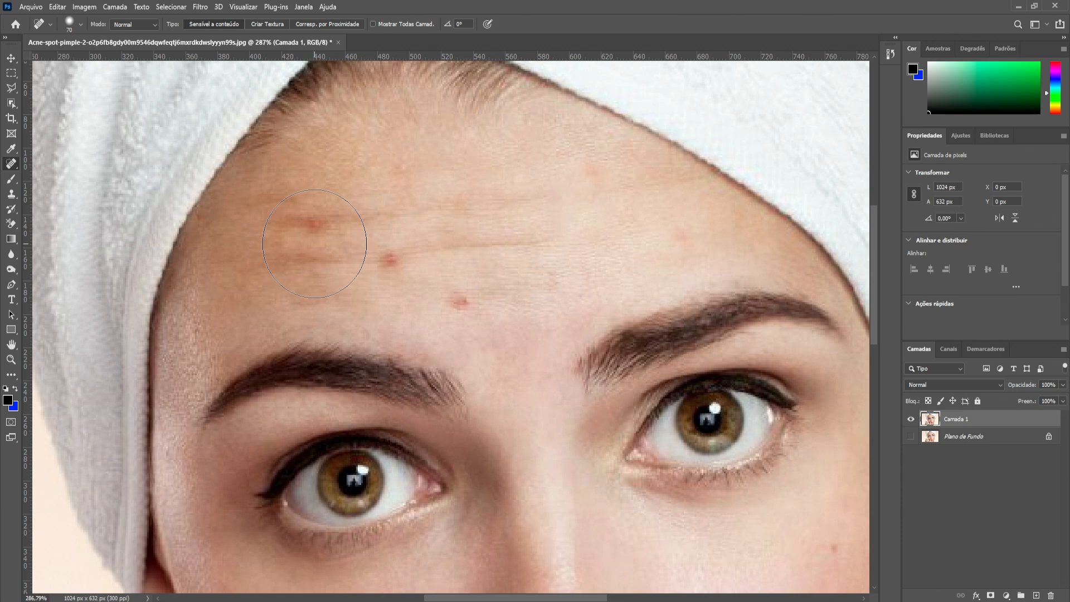
key("bracketleft")
key("bracketleft")
key("bracketleft")
key("bracketleft")
key("bracketleft")
left_click(314, 223)
key("ctrl+minus")
key("ctrl+minus")
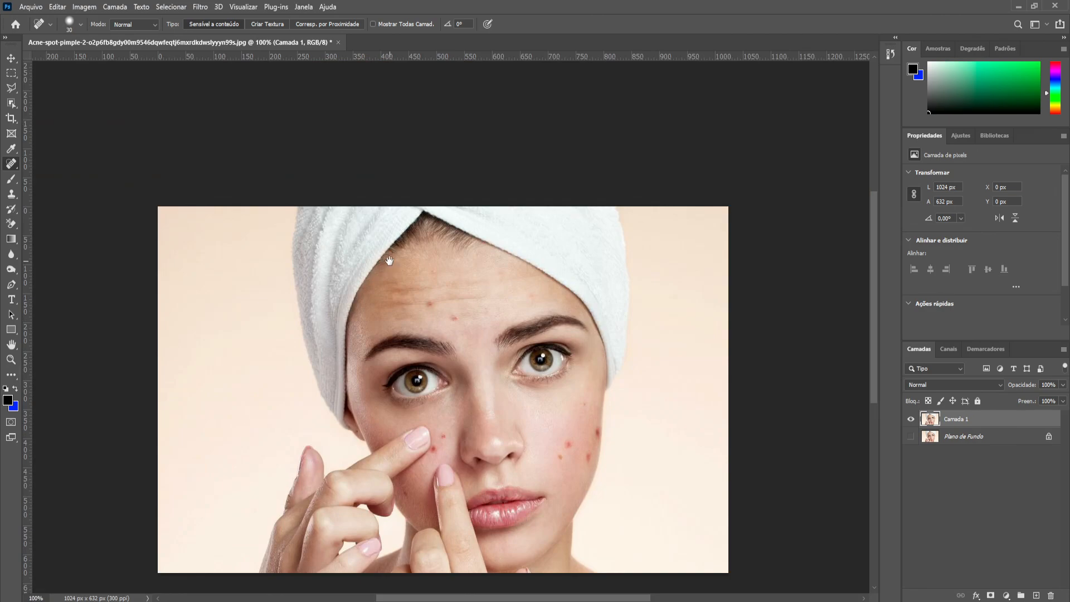
scroll(482, 518, "down", 3)
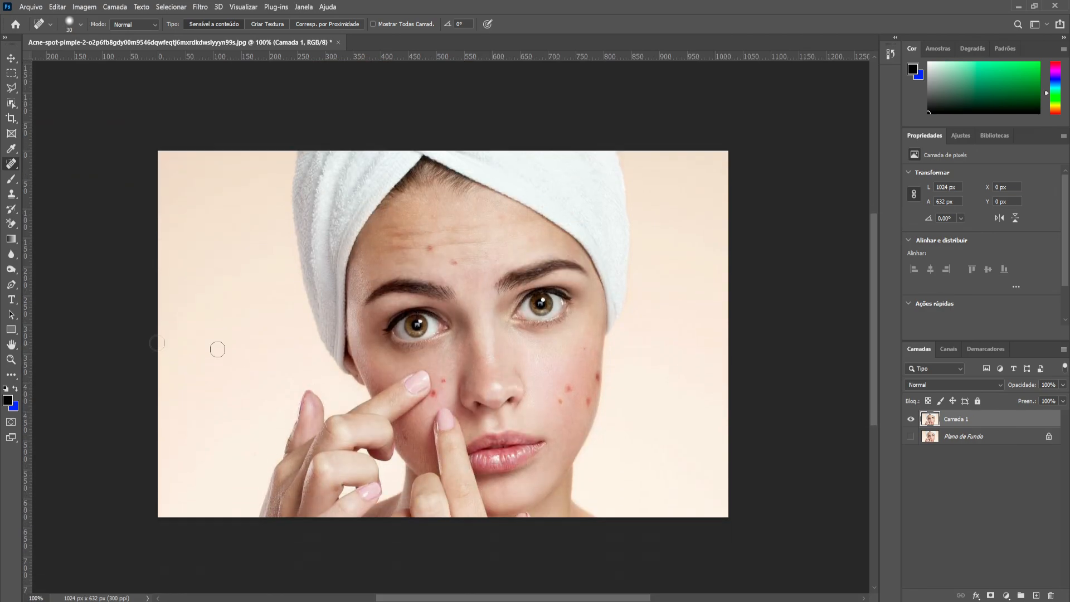
- Heal the two remaining red pimples in the middle of the forehead with the Spot Healing Brush
left_click(11, 360)
left_click_drag(583, 412, 611, 410)
scroll(441, 340, "up", 2)
left_click_drag(353, 206, 368, 207)
scroll(368, 208, "up", 2)
left_click(11, 163)
left_click(350, 244)
left_click(401, 274)
- Heal the red pimples on the cheek beside the fingers, adjusting the healing brush size as needed
left_click_drag(446, 357, 436, 223)
left_click(369, 383)
left_click(349, 407)
left_click_drag(349, 414, 350, 405)
key("bracketright")
key("bracketright")
left_click(350, 412)
- Heal the group of red pimples on the right cheek and return to the Move tool
left_click(606, 428)
left_click(625, 398)
left_click(667, 425)
mouse_move(682, 364)
left_mouse_down()
mouse_move(683, 382)
mouse_move(683, 358)
left_mouse_up()
key("ctrl+1")
key("v")
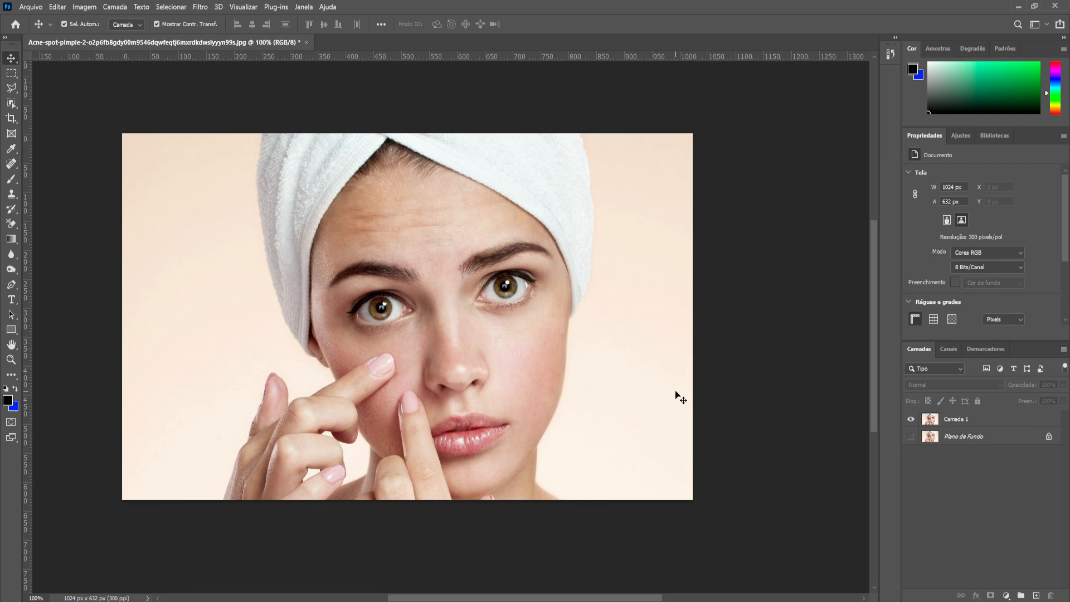
- Show the Plano de Fundo layer and toggle Camada 1 to compare the retouched face with the original
left_click(911, 440)
left_click(911, 419)
left_click(911, 419)
left_click(11, 359)
left_click_drag(575, 386, 630, 384)
left_click(910, 421)
left_click(911, 422)
left_click(911, 422)
left_click(910, 421)
right_click(432, 266)
left_click(441, 273)
scroll(500, 345, "down", 1)
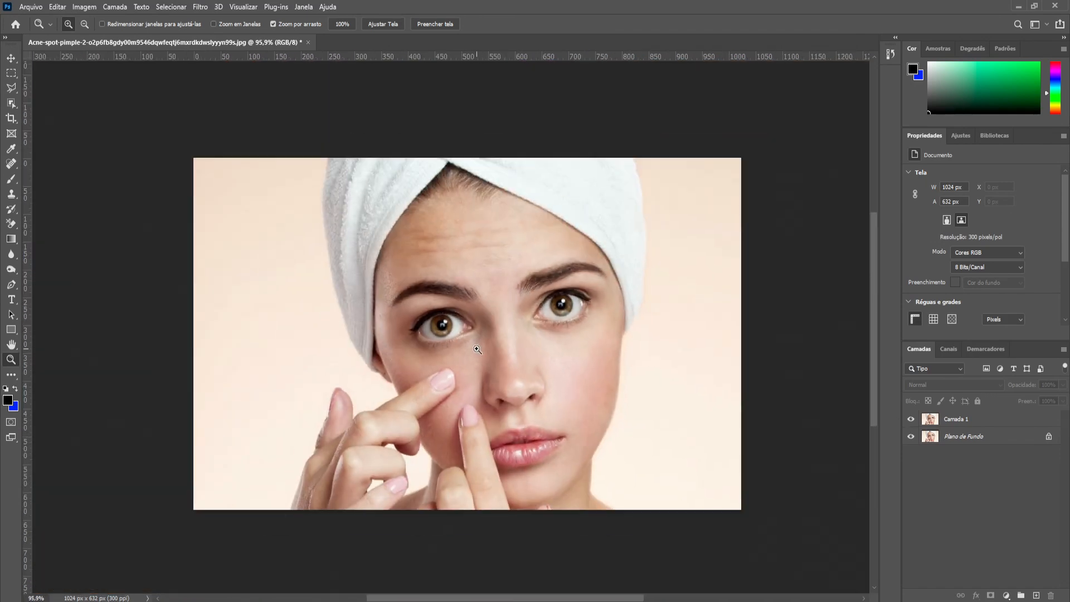
left_click(11, 63)
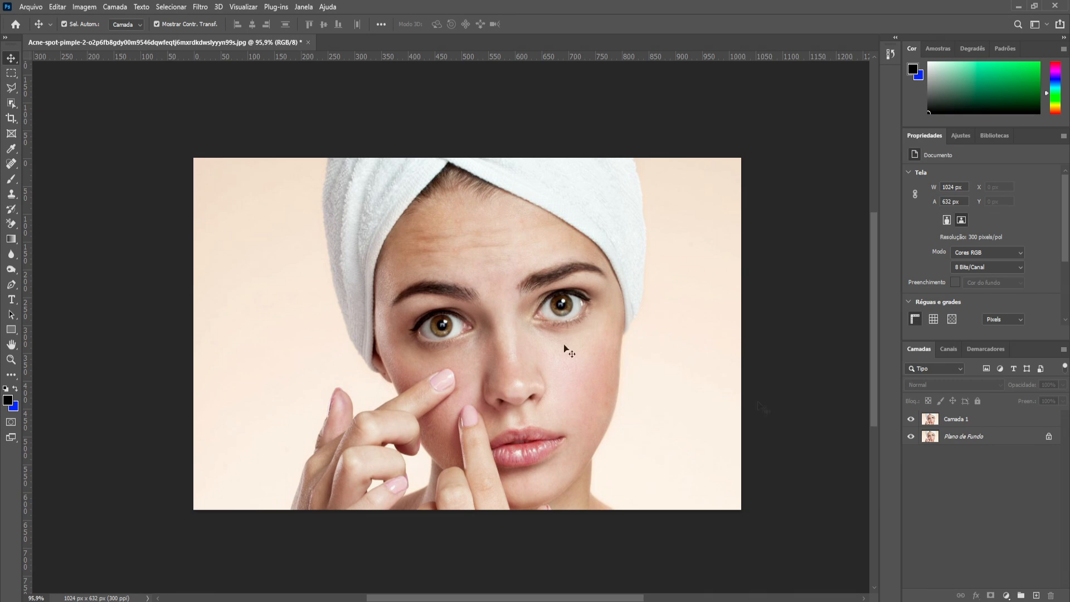
- Compare the forehead close up before and after retouching by toggling the visibility of Camada 1
left_click(910, 421)
left_click(10, 360)
left_click_drag(535, 236, 599, 232)
scroll(599, 232, "up", 1)
left_click(910, 419)
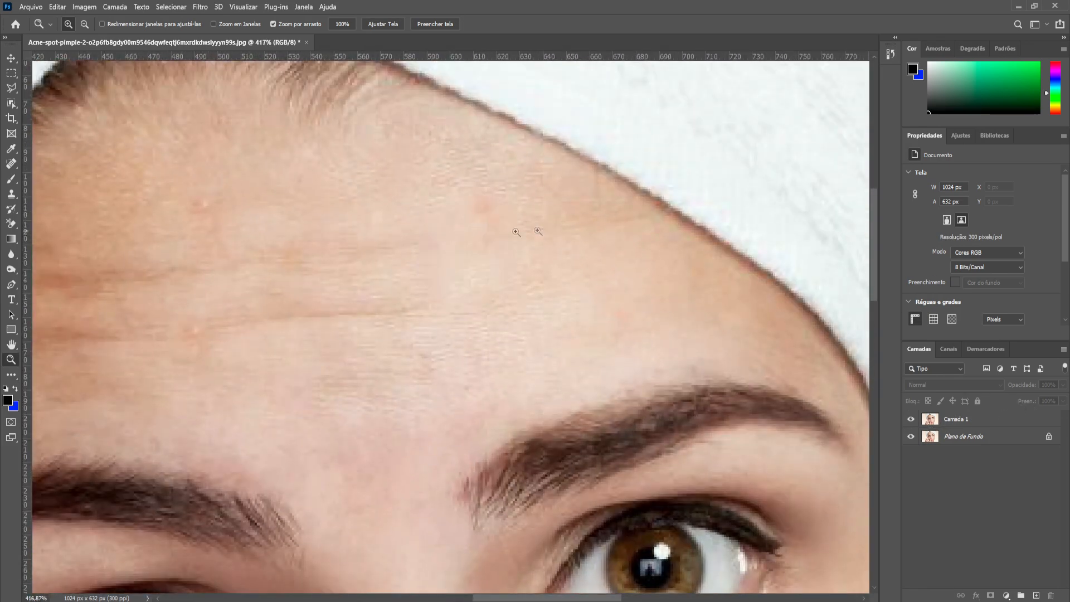
right_click(625, 310)
left_click(650, 315)
left_click_drag(587, 405, 567, 402)
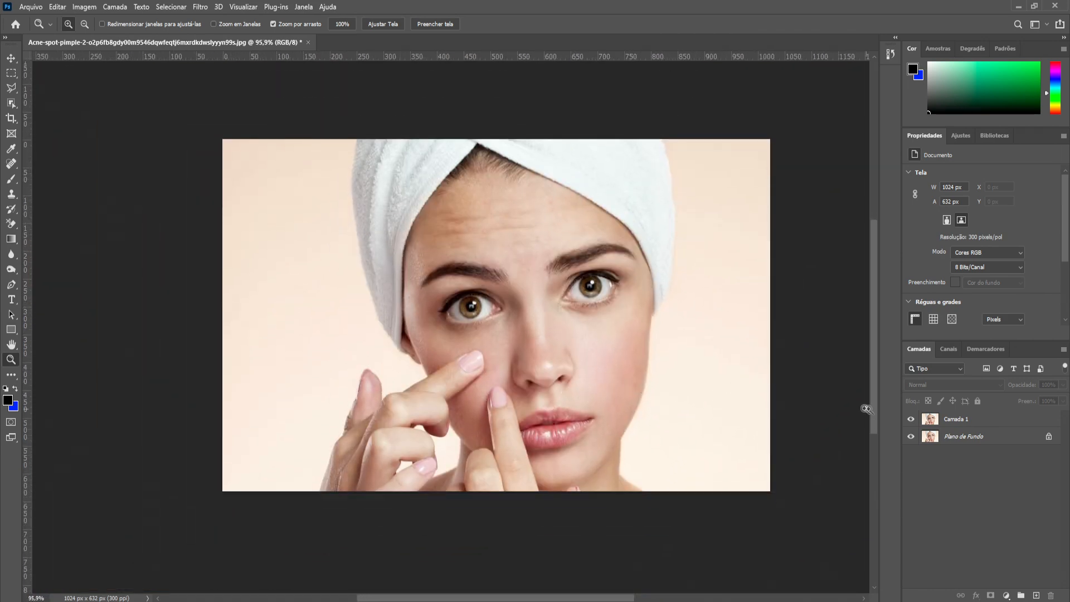
- Toggle Camada 1 once more to compare the whole photo before and after retouching
left_click(911, 421)
left_click(910, 420)
left_click_drag(687, 287, 665, 293)
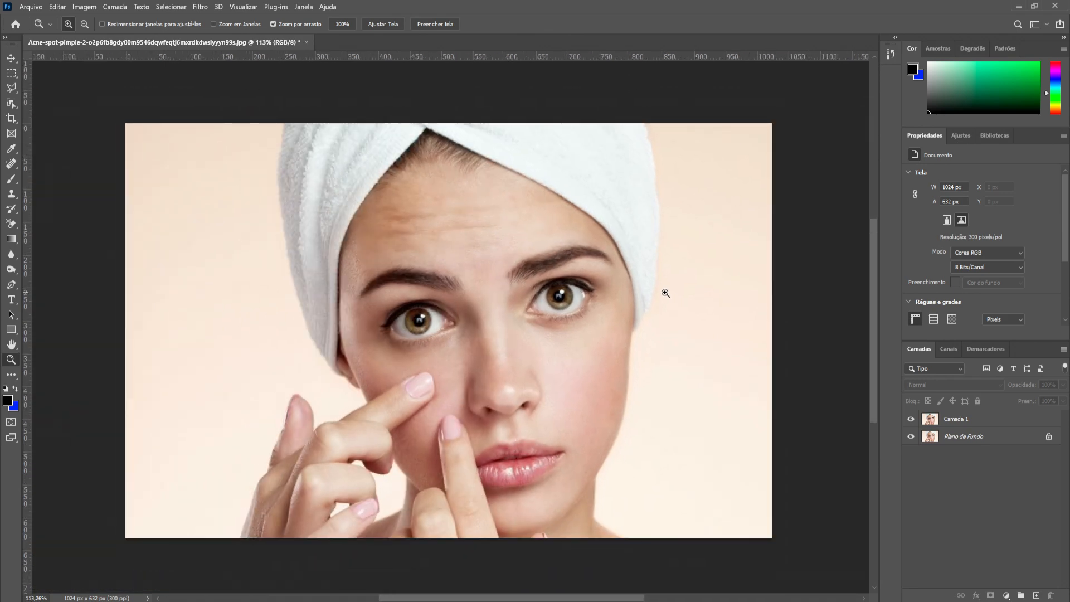
key("v")
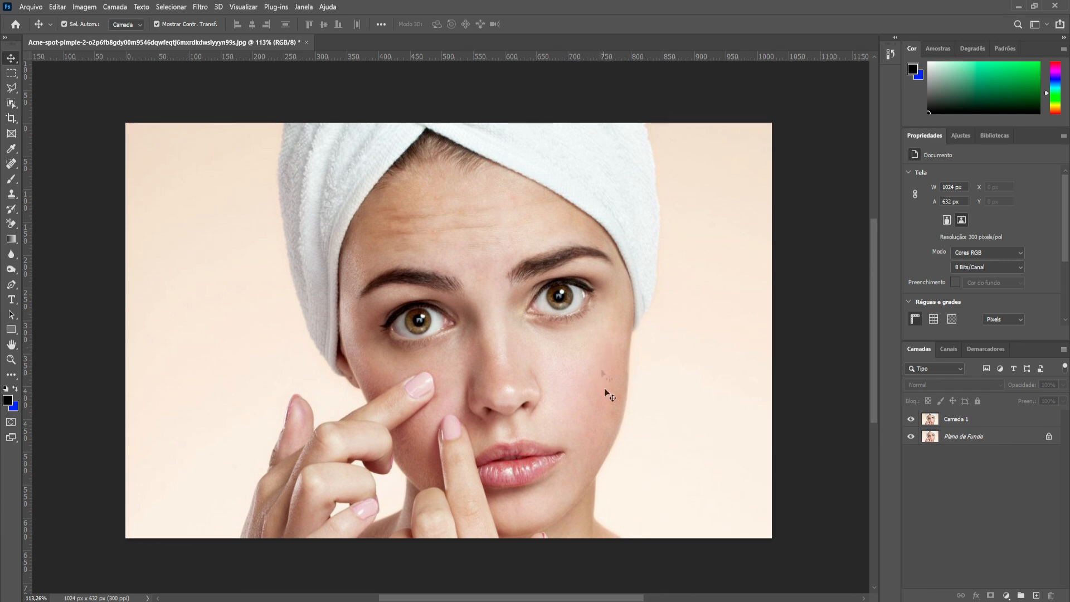
- Hide the Plano de Fundo layer and switch from the Spot Healing Brush to the Patch tool (Ferramenta Correção)
left_click(11, 163)
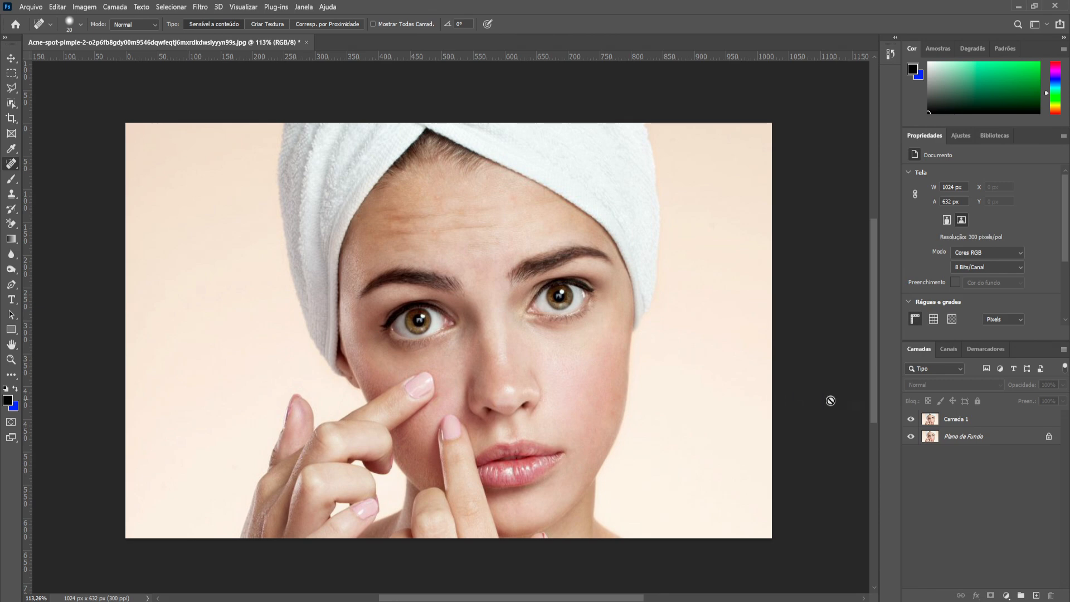
left_click(909, 439)
right_click(13, 165)
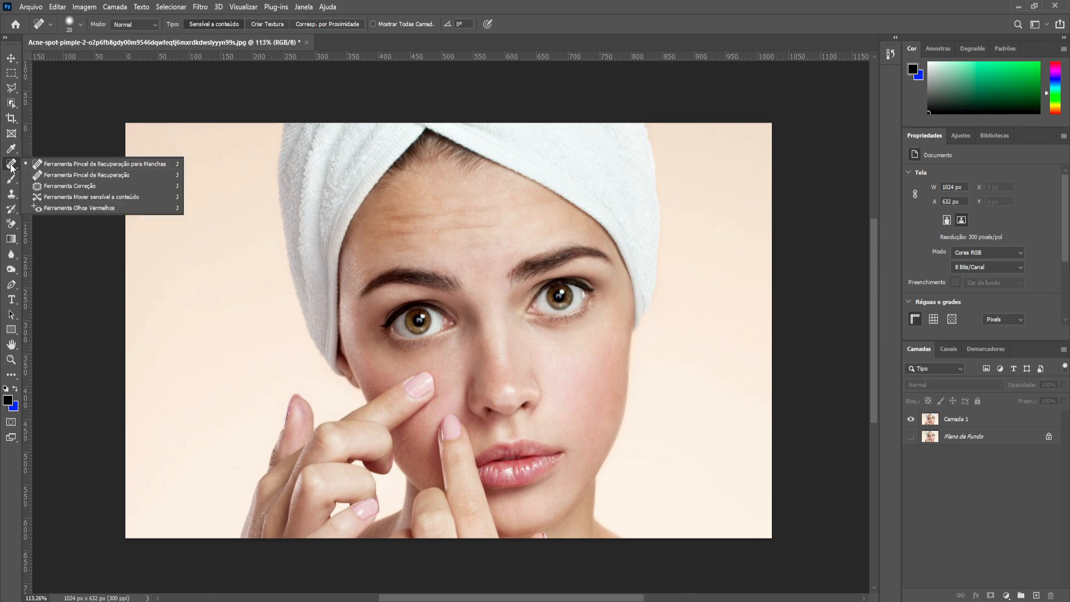
left_click(62, 189)
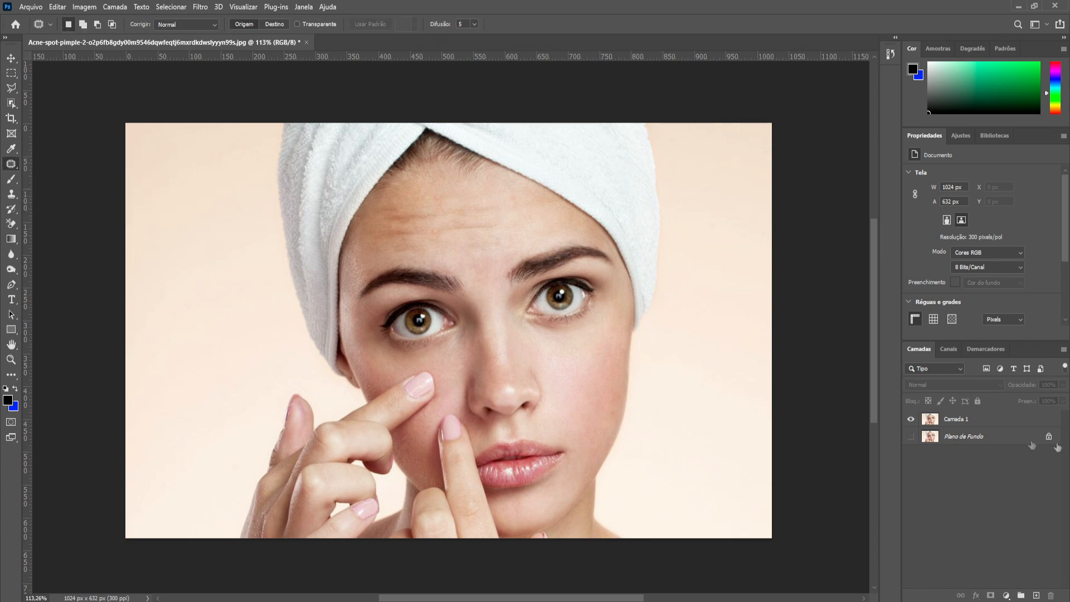
- Show the Plano de Fundo layer, hide Camada 1 and duplicate the background layer for a second retouch
left_click(910, 436)
left_click(910, 419)
left_click(960, 442)
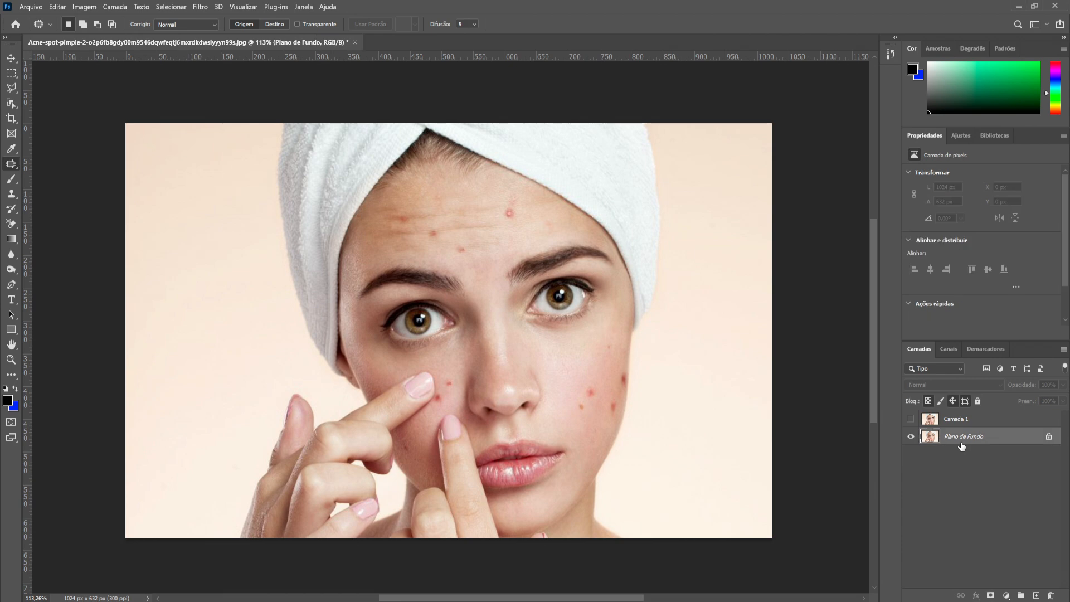
key("ctrl+j")
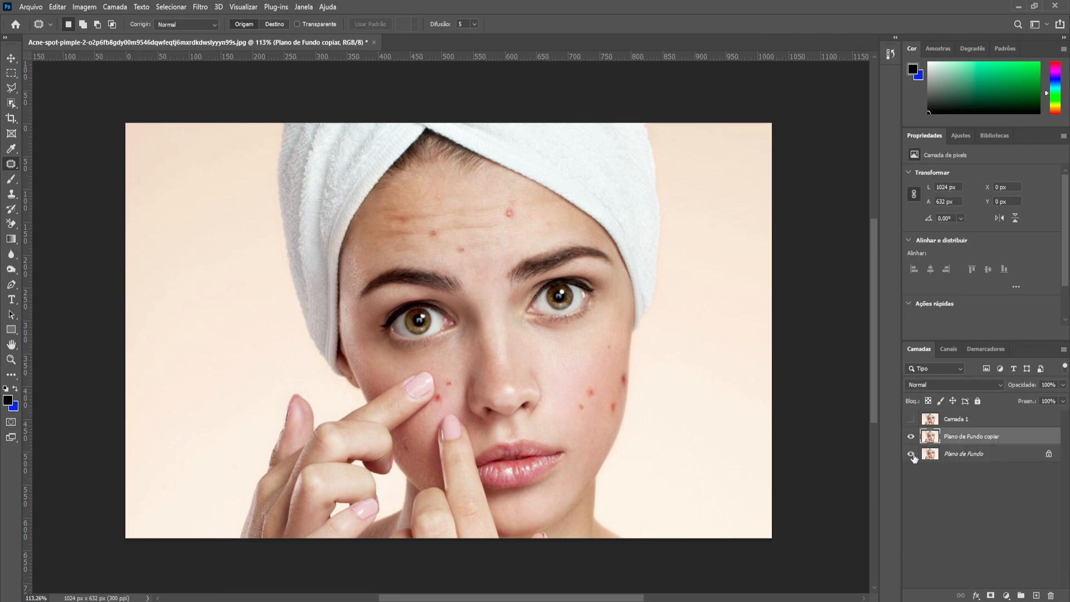
- Rename the Camada 1 layer as PINCEL RECUPERAÇÃO PARA MANCHAS
double_click(953, 420)
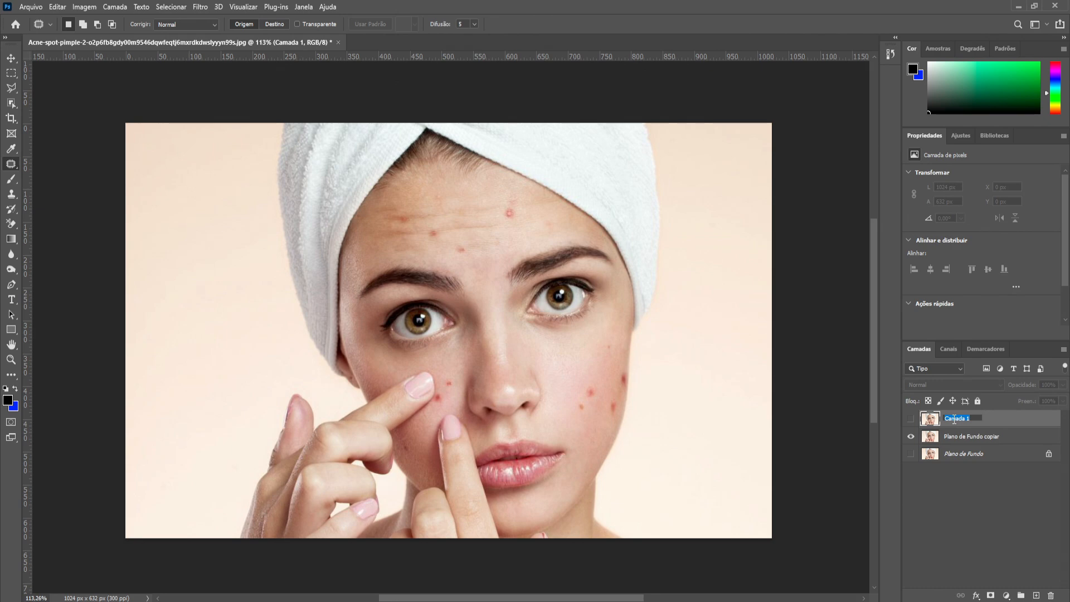
type("PICN")
type("CÃO PARA MANC")
type("HAS")
key("Return")
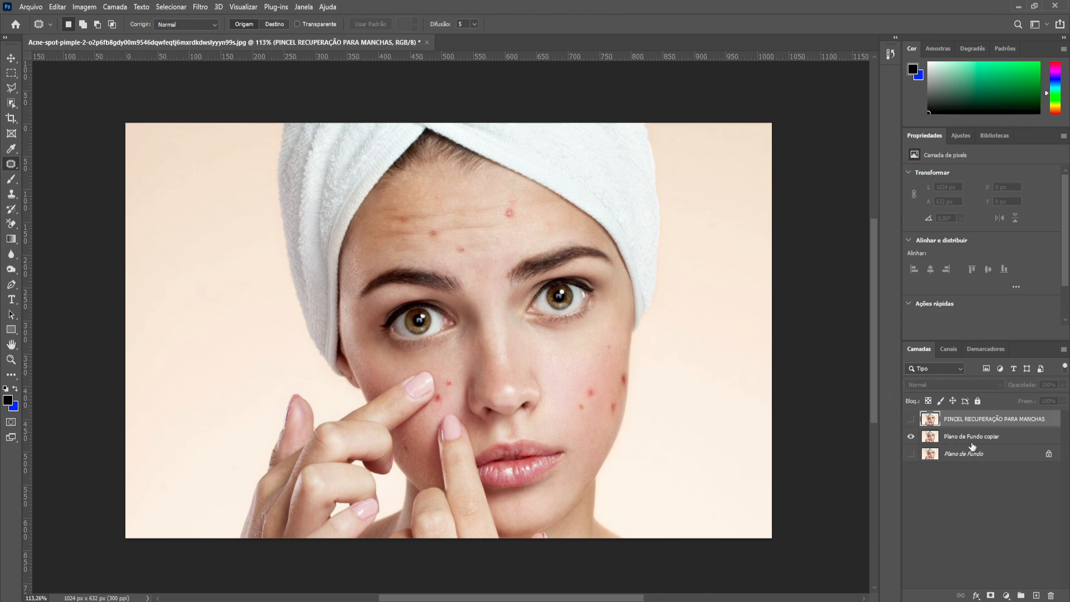
- Rename the new background copy layer as FERRAMENTA CORREÇÃO
left_click(969, 440)
double_click(967, 437)
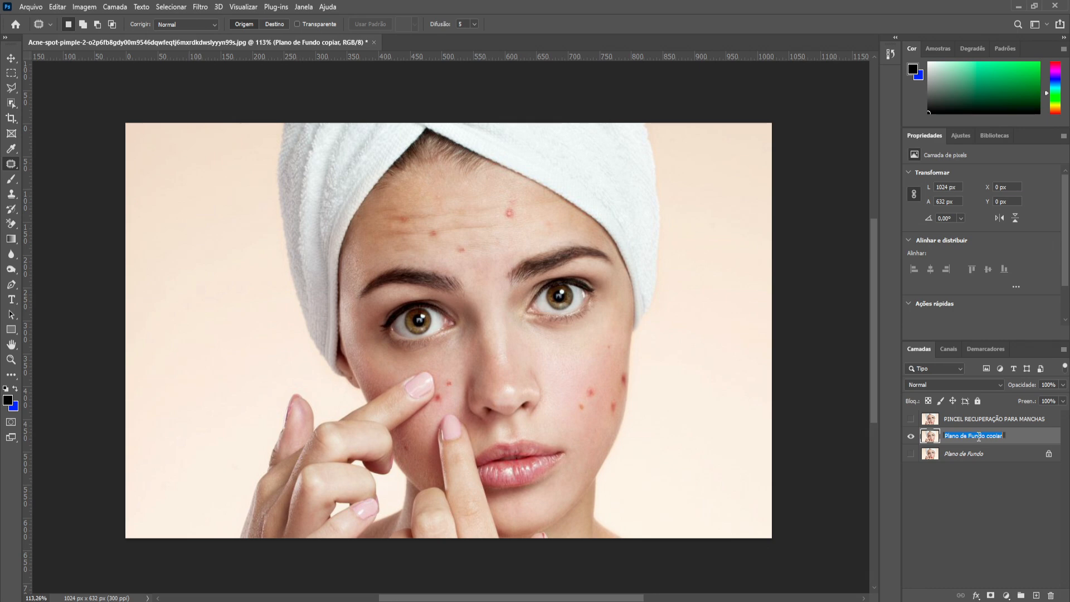
type("FERRAMENTA CORREÇÃO")
key("Return")
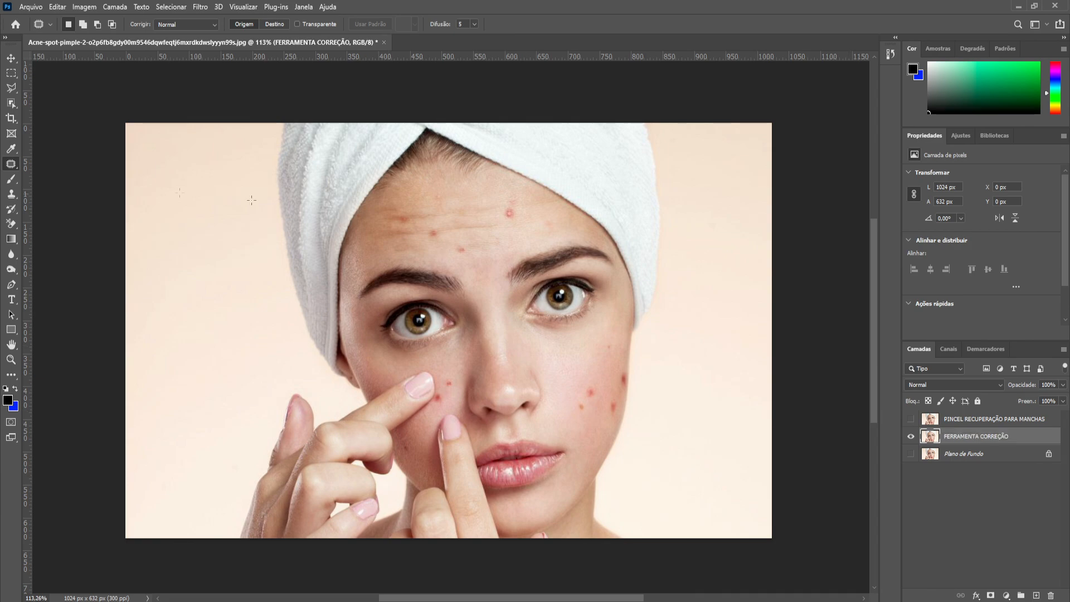
- Patch the large forehead pimple on the FERRAMENTA CORREÇÃO layer with nearby skin using the Patch tool, and clear the selection
right_click(11, 163)
left_click(36, 185)
left_click(11, 359)
left_click_drag(504, 213, 560, 208)
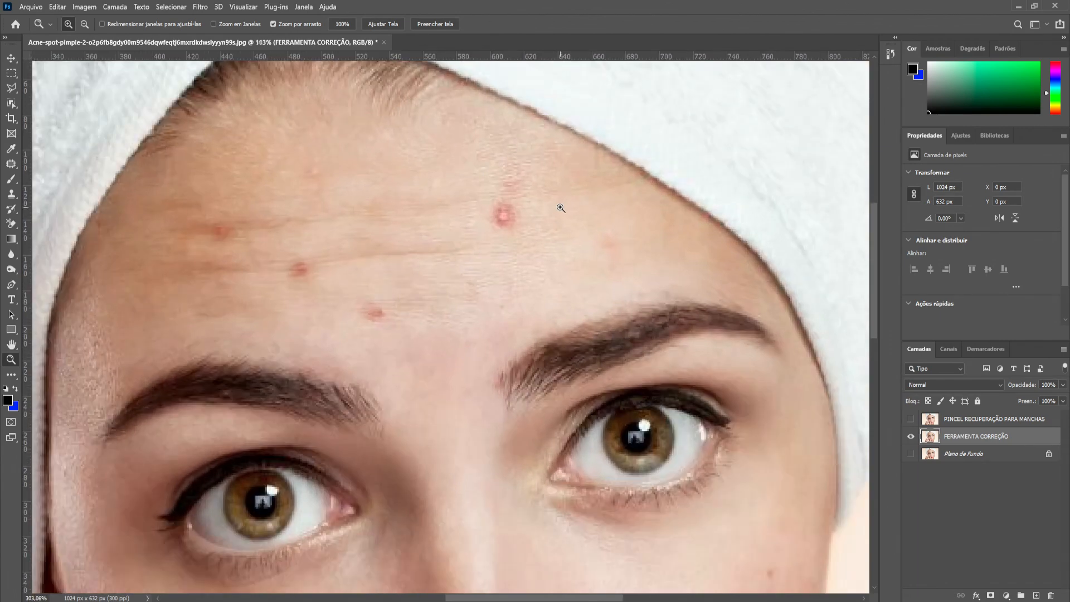
scroll(560, 208, "up", 1)
left_click(10, 165)
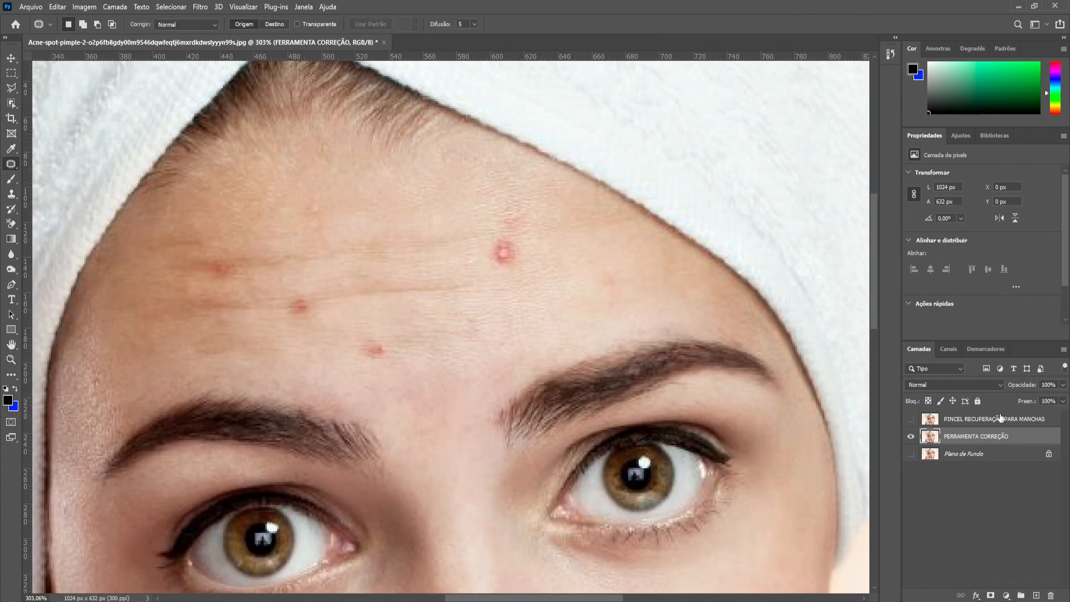
left_click_drag(525, 214, 485, 215)
left_click_drag(487, 280, 530, 273)
left_click_drag(518, 204, 518, 205)
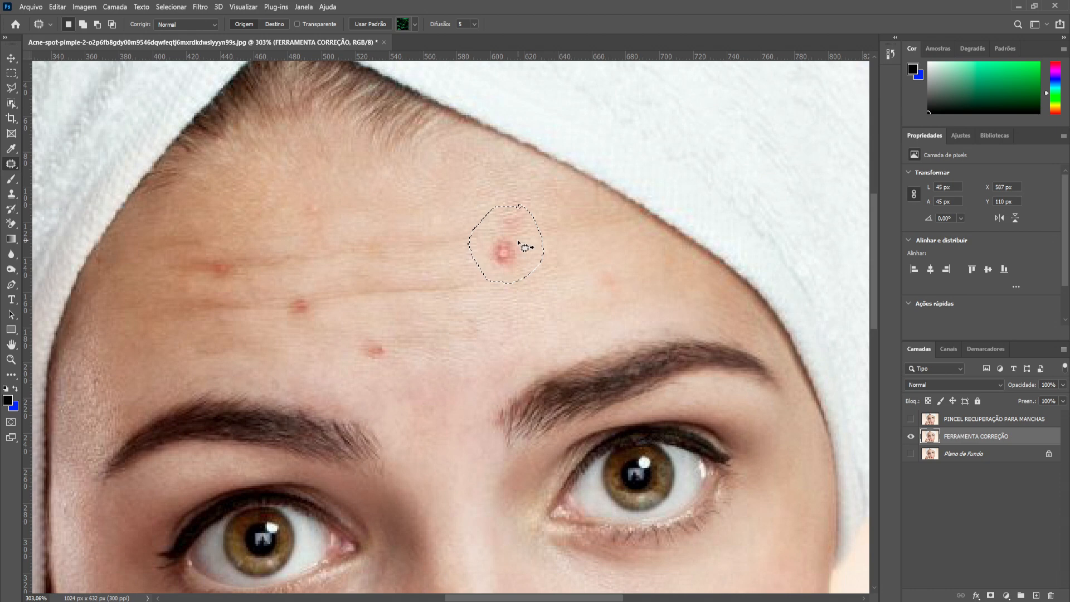
left_click_drag(507, 246, 442, 256)
key("ctrl+d")
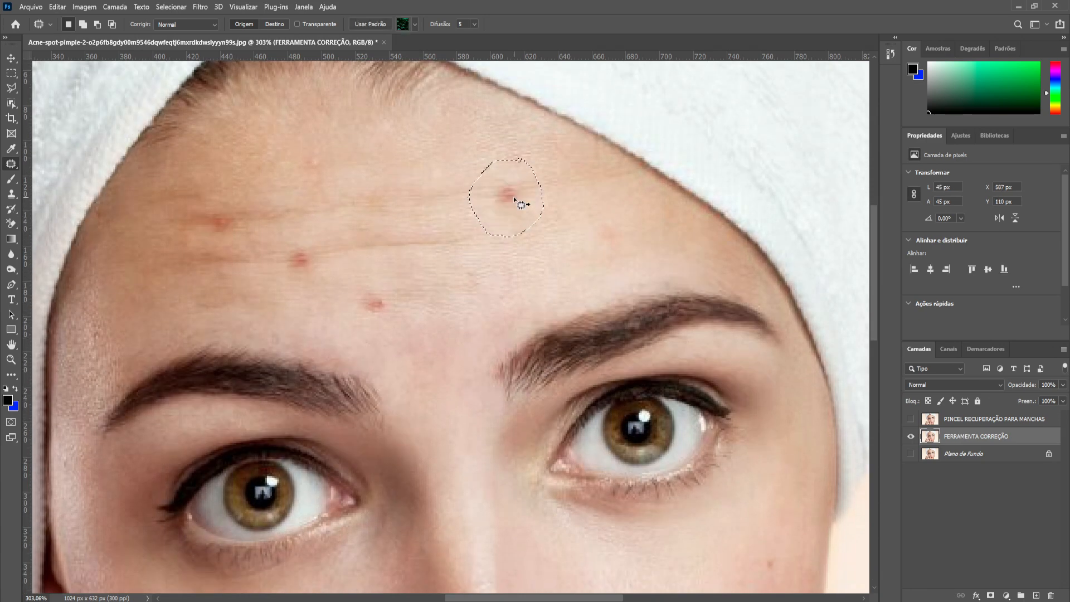
- Try patching the large forehead pimple's area with skin from the darker, blemished side of the forehead, and clear the selection
mouse_move(517, 208)
left_mouse_down()
mouse_move(484, 229)
mouse_move(461, 310)
mouse_move(429, 353)
mouse_move(462, 430)
mouse_move(410, 346)
mouse_move(299, 235)
mouse_move(240, 334)
mouse_move(237, 363)
mouse_move(346, 401)
mouse_move(363, 383)
mouse_move(390, 452)
mouse_move(370, 449)
mouse_move(482, 446)
mouse_move(457, 464)
mouse_move(473, 463)
mouse_move(504, 410)
mouse_move(619, 331)
mouse_move(725, 304)
mouse_move(761, 324)
mouse_move(717, 310)
mouse_move(615, 309)
mouse_move(527, 378)
mouse_move(444, 350)
mouse_move(223, 221)
mouse_move(303, 256)
mouse_move(215, 220)
mouse_move(246, 230)
mouse_move(222, 227)
left_mouse_up()
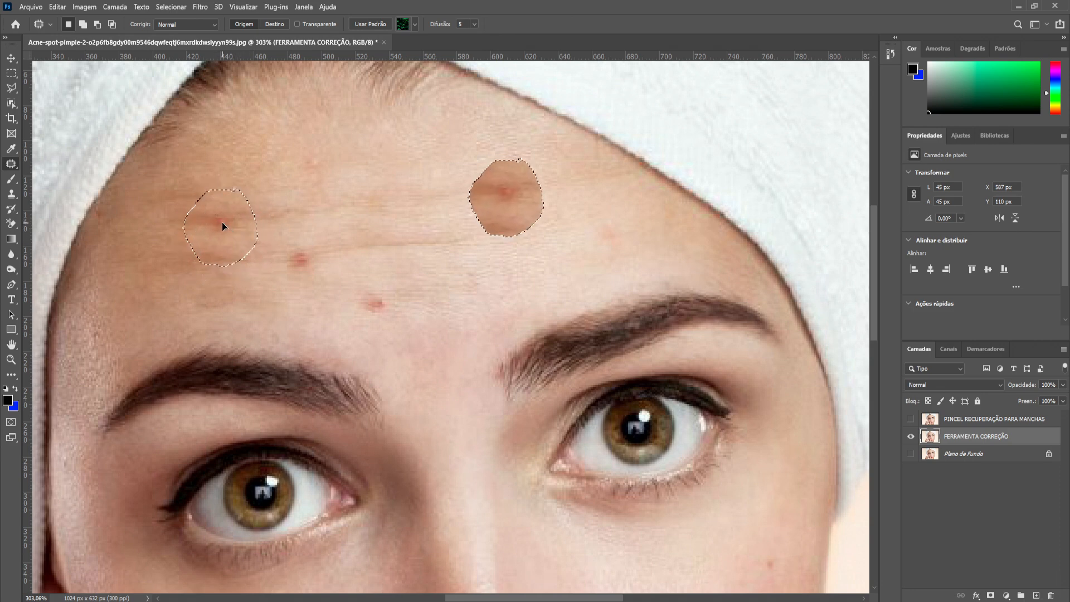
left_click_drag(221, 222, 222, 219)
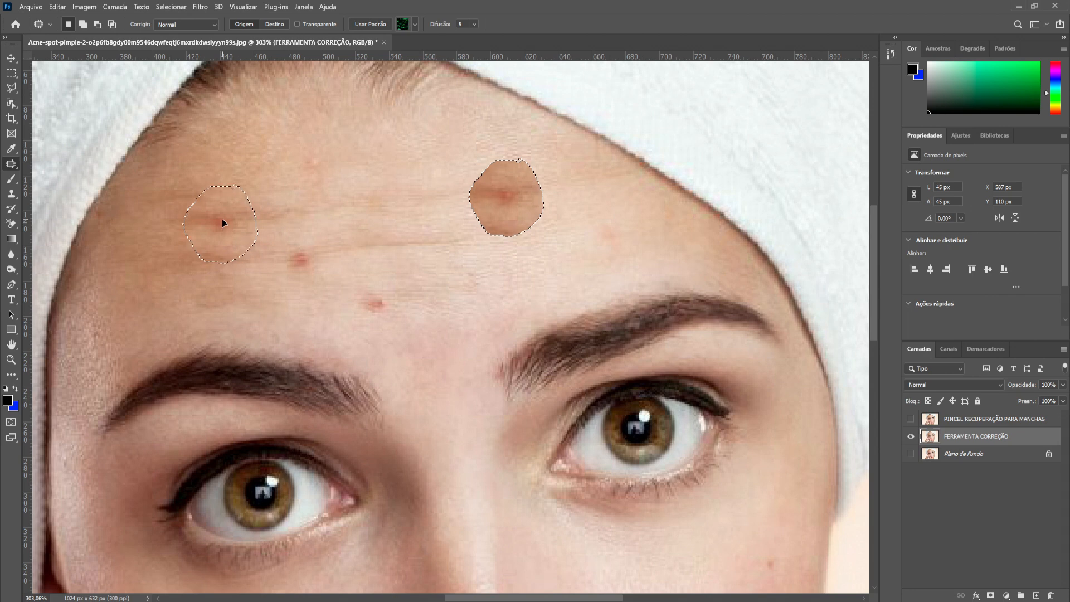
mouse_move(222, 218)
left_mouse_down()
mouse_move(233, 221)
mouse_move(223, 223)
left_mouse_up()
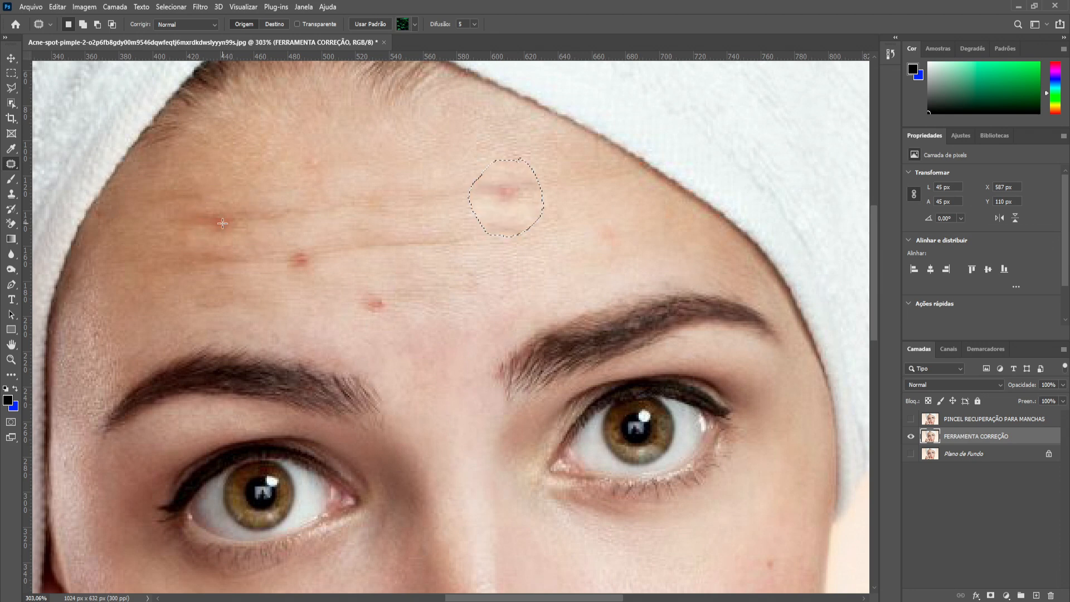
key("ctrl+d")
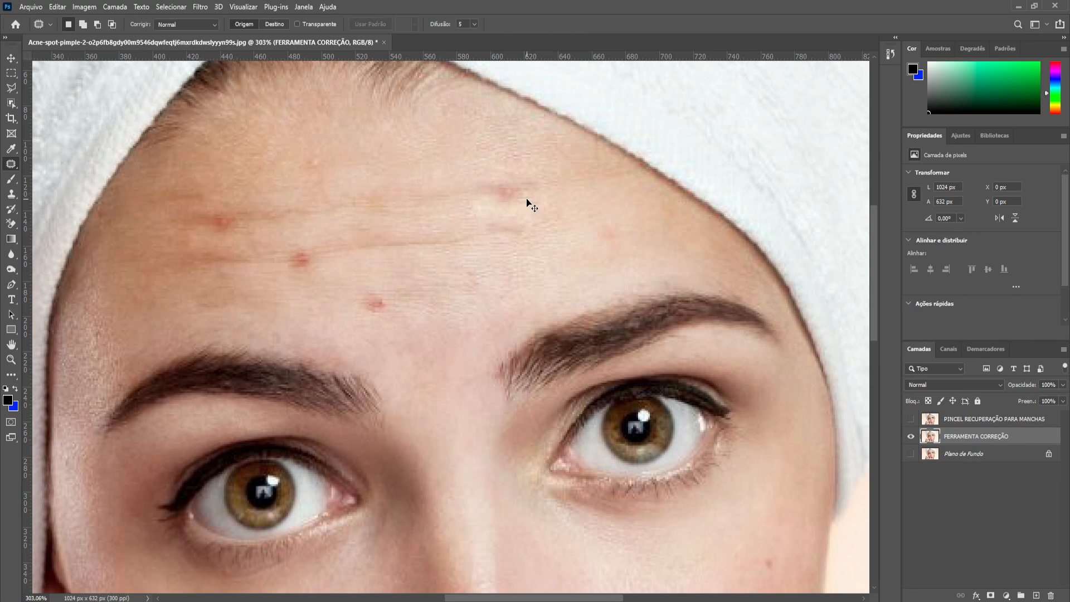
- Patch the remaining forehead pimples with clean neighbouring skin, clearing the selection after each one
key("ctrl+minus")
mouse_move(474, 224)
left_mouse_down()
mouse_move(471, 273)
mouse_move(483, 223)
mouse_move(438, 252)
left_mouse_up()
mouse_move(409, 317)
left_mouse_down()
mouse_move(405, 301)
mouse_move(442, 306)
left_mouse_up()
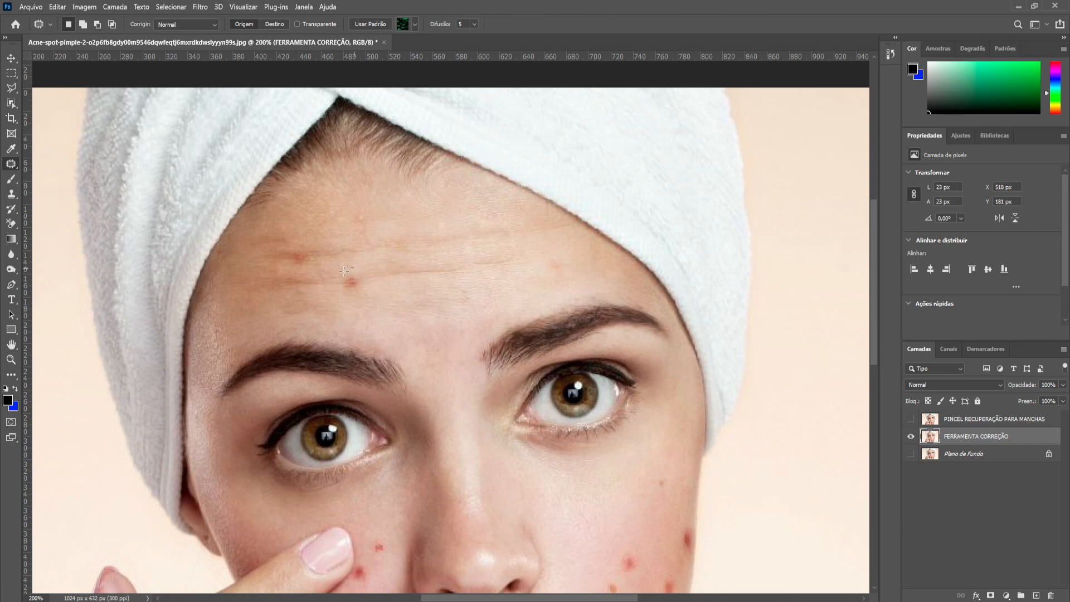
left_click_drag(352, 272, 387, 269)
key("ctrl+d")
mouse_move(307, 244)
left_mouse_down()
mouse_move(295, 263)
mouse_move(308, 245)
mouse_move(326, 252)
left_mouse_up()
mouse_move(365, 203)
left_mouse_down()
mouse_move(363, 230)
mouse_move(390, 213)
left_mouse_up()
scroll(404, 265, "down", 2)
left_click(484, 183)
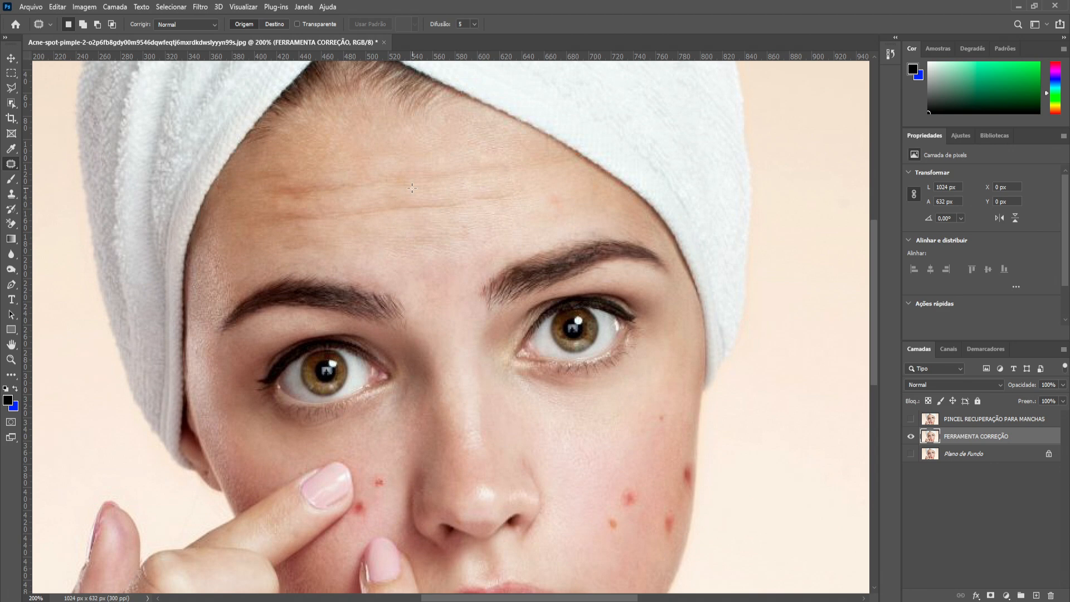
- Patch the pimples on the uncovered cheek with clean skin and inspect the repaired edge of the face closely
scroll(605, 355, "down", 3)
mouse_move(608, 404)
left_mouse_down()
mouse_move(599, 437)
mouse_move(626, 445)
left_mouse_up()
mouse_move(678, 326)
left_mouse_down()
mouse_move(672, 368)
mouse_move(695, 363)
left_mouse_up()
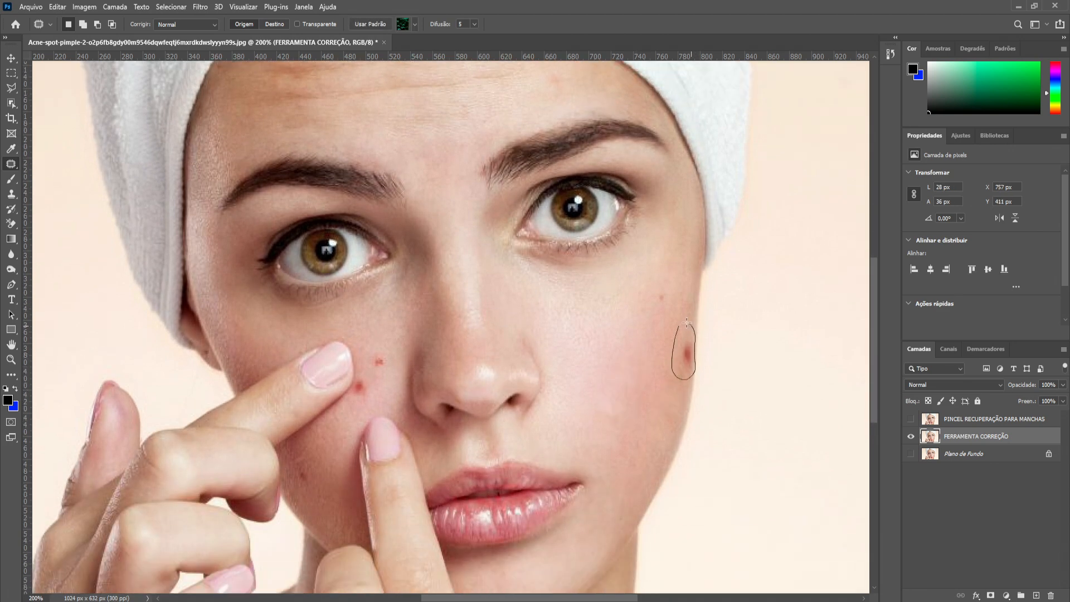
left_click_drag(672, 408, 671, 407)
left_click_drag(658, 286, 666, 326)
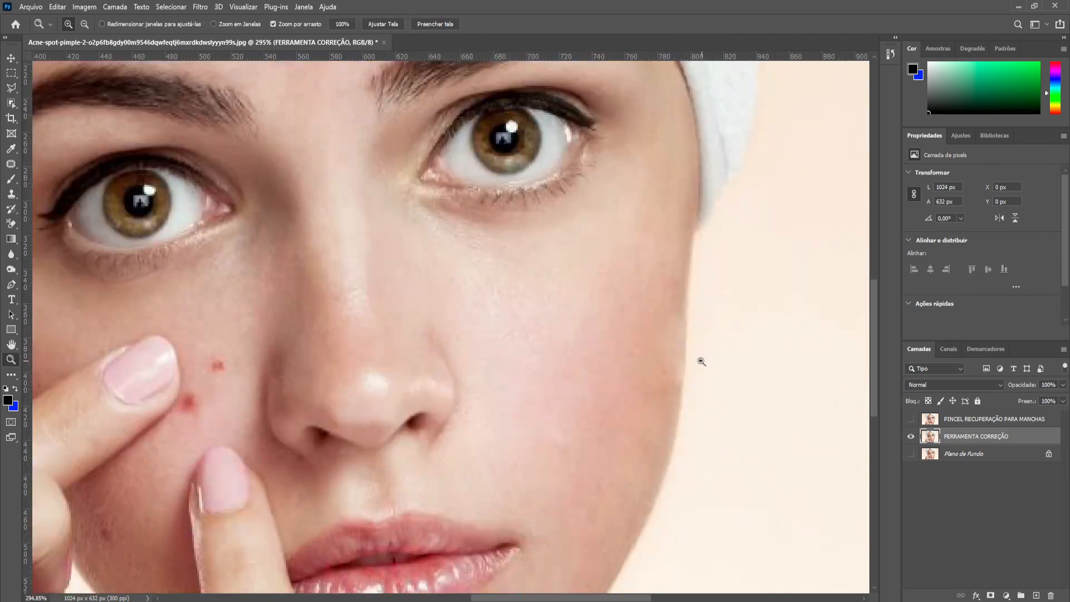
mouse_move(699, 361)
left_mouse_down()
mouse_move(691, 364)
mouse_move(721, 353)
mouse_move(705, 363)
left_mouse_up()
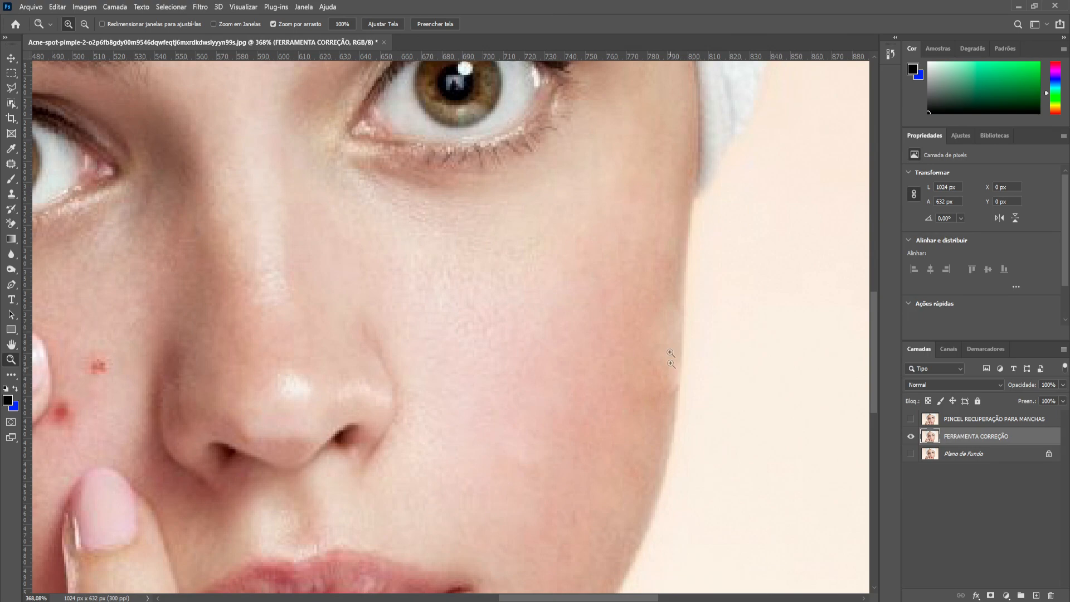
left_click_drag(669, 371, 717, 373)
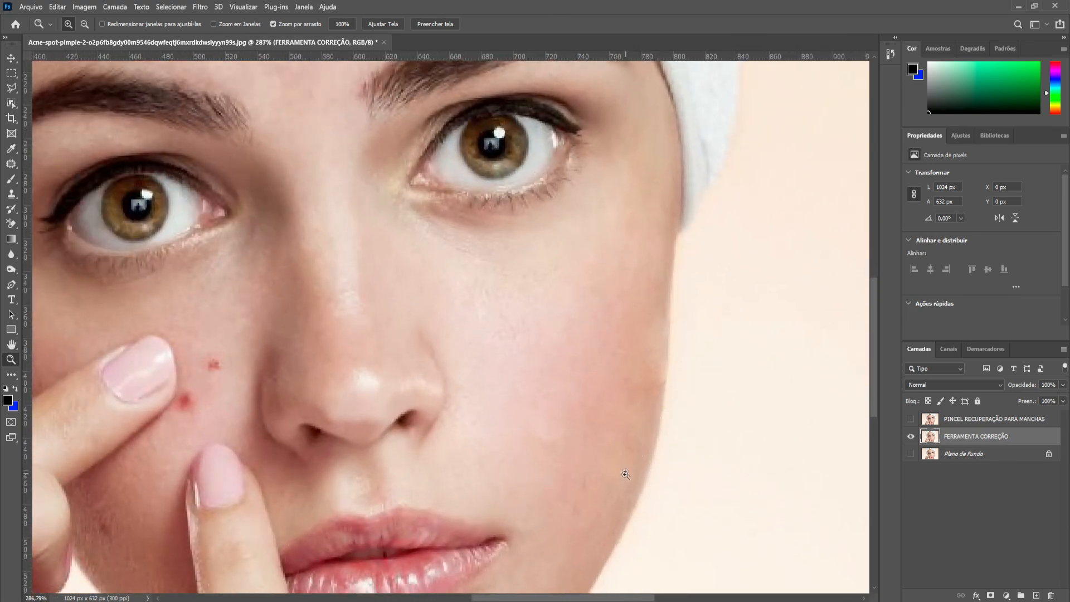
left_click_drag(658, 334, 626, 325)
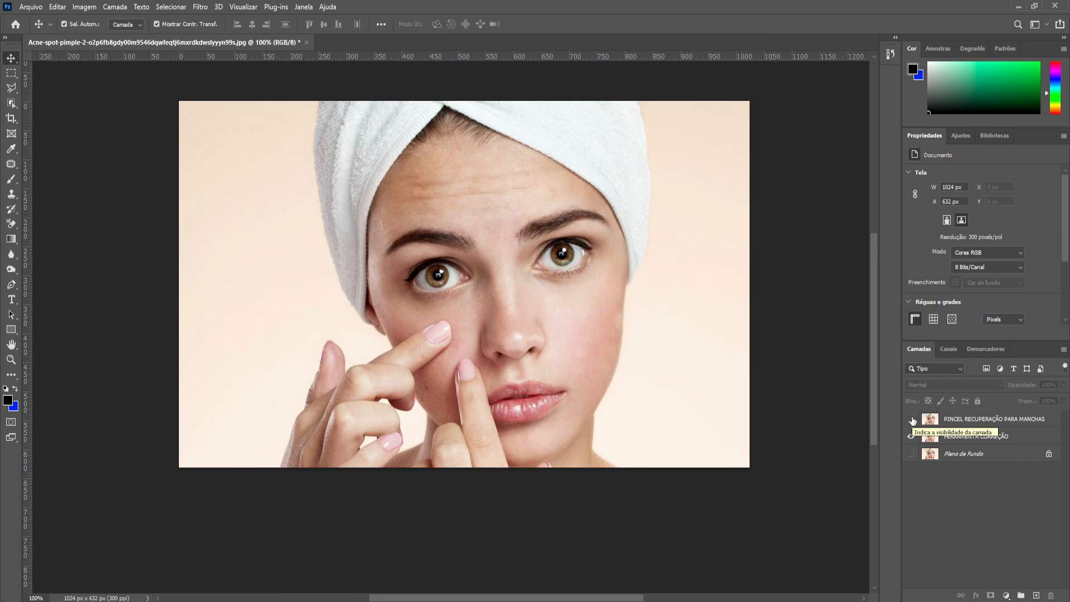
- Compare the original and the two retouched layers by toggling their visibility, and examine the forehead and cheek up close
left_click(912, 420)
left_click(913, 434)
left_click(912, 438)
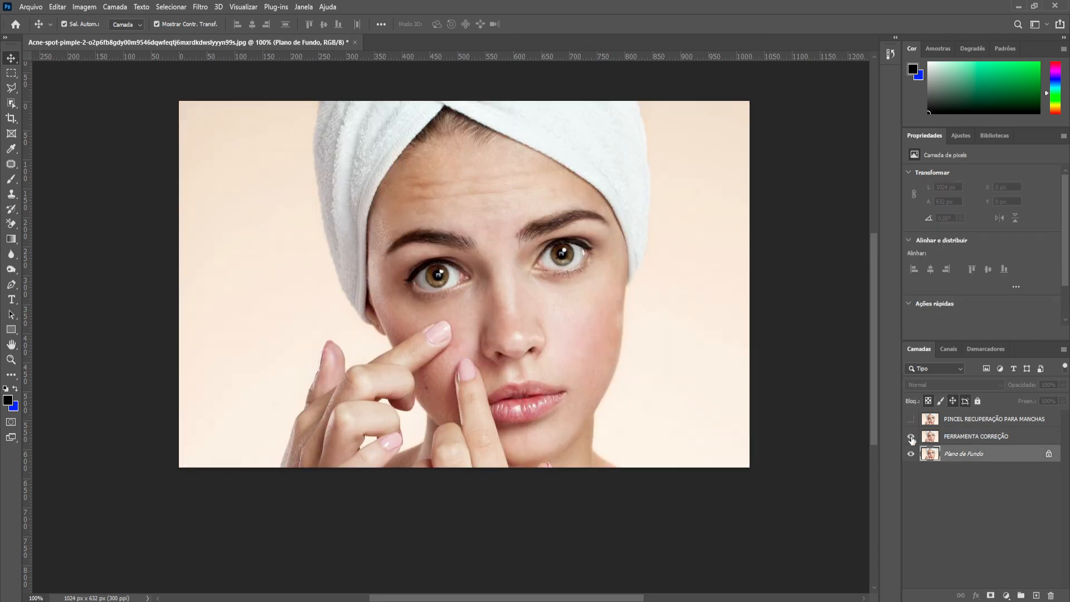
left_click(912, 438)
left_click(911, 437)
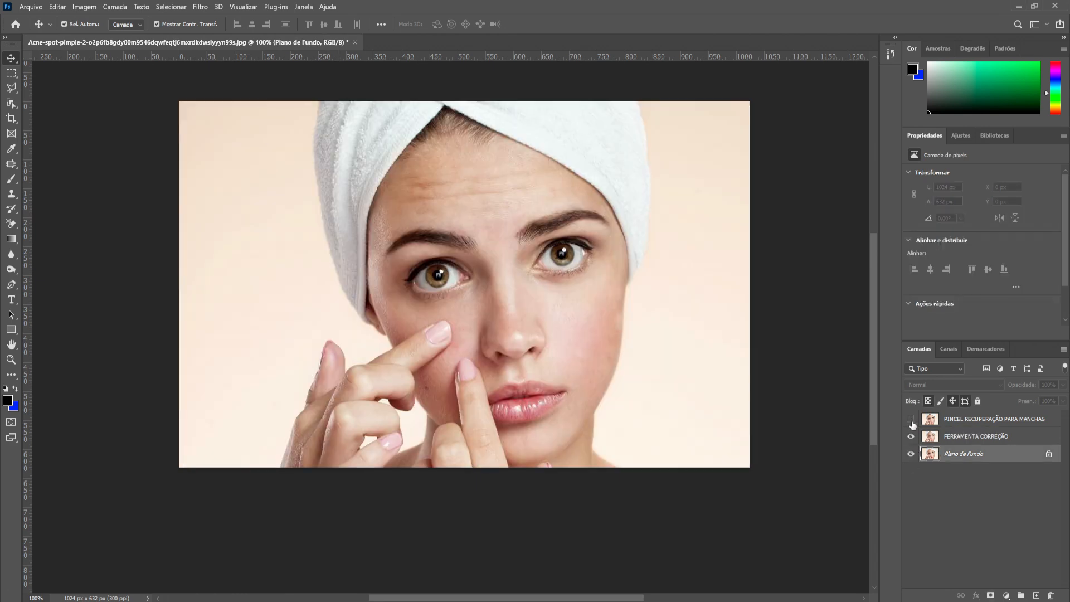
left_click(10, 360)
left_click_drag(635, 262, 673, 271)
scroll(780, 437, "up", 3)
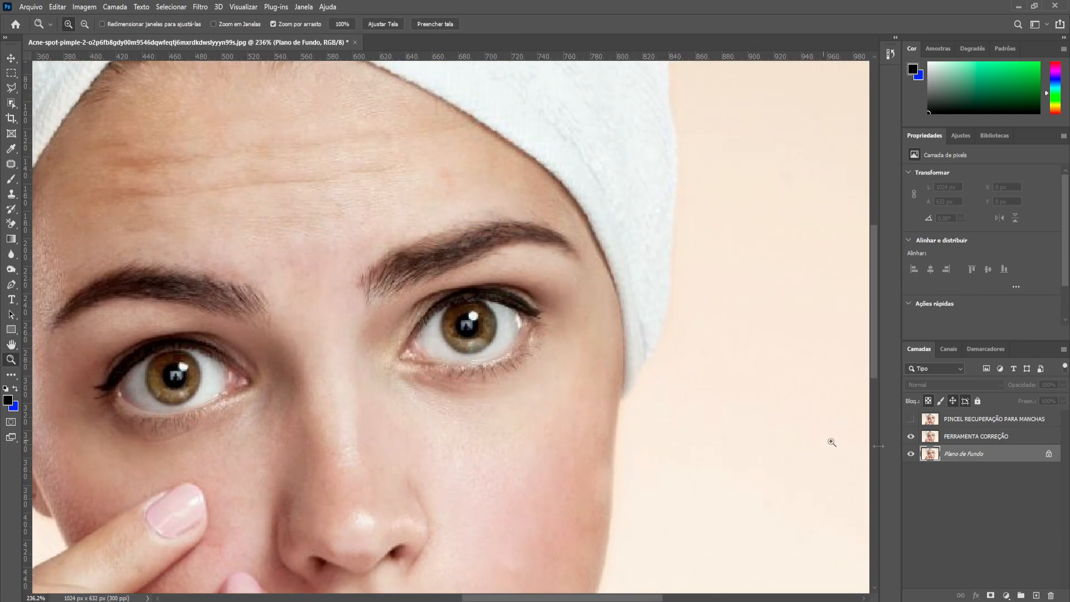
left_click(911, 422)
left_click_drag(376, 239, 391, 284)
- Hide the retouched layers so only the original Plano de Fundo layer is shown, and deselect all layers
left_click(11, 58)
left_click(912, 436)
left_click(925, 474)
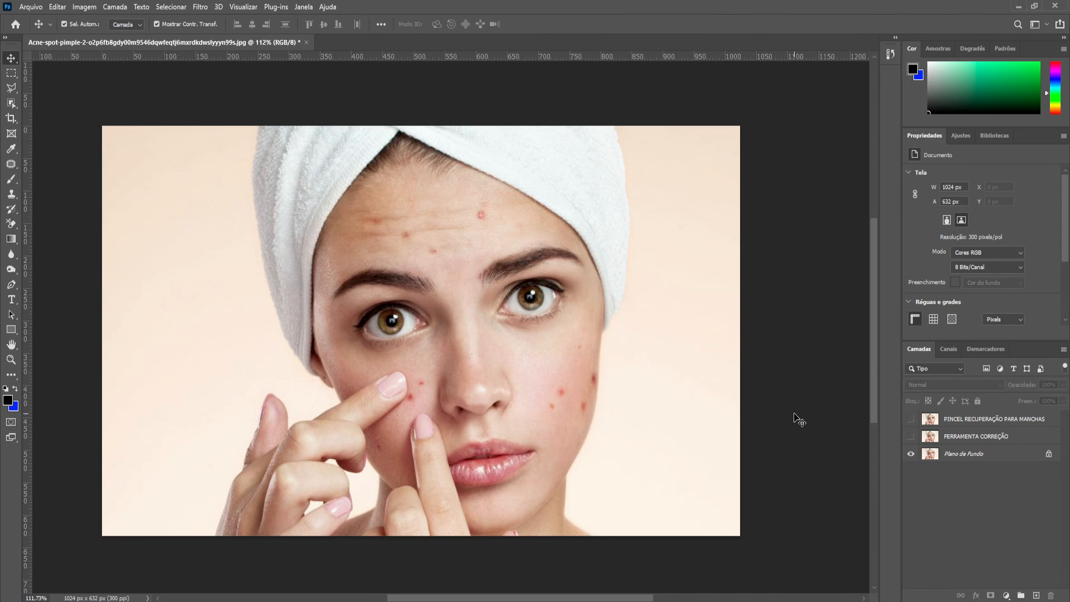
- Choose the Clone Stamp tool, duplicate the Plano de Fundo layer for another retouch and hide the original
left_click(11, 360)
left_click_drag(479, 230, 480, 207)
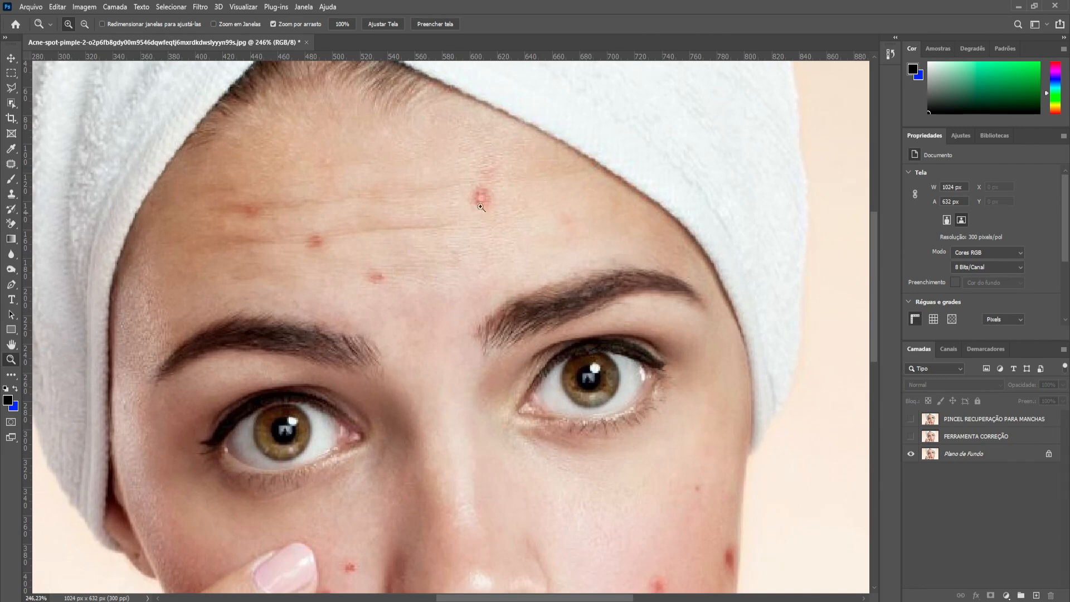
left_click_drag(11, 193, 43, 191)
left_click(977, 458)
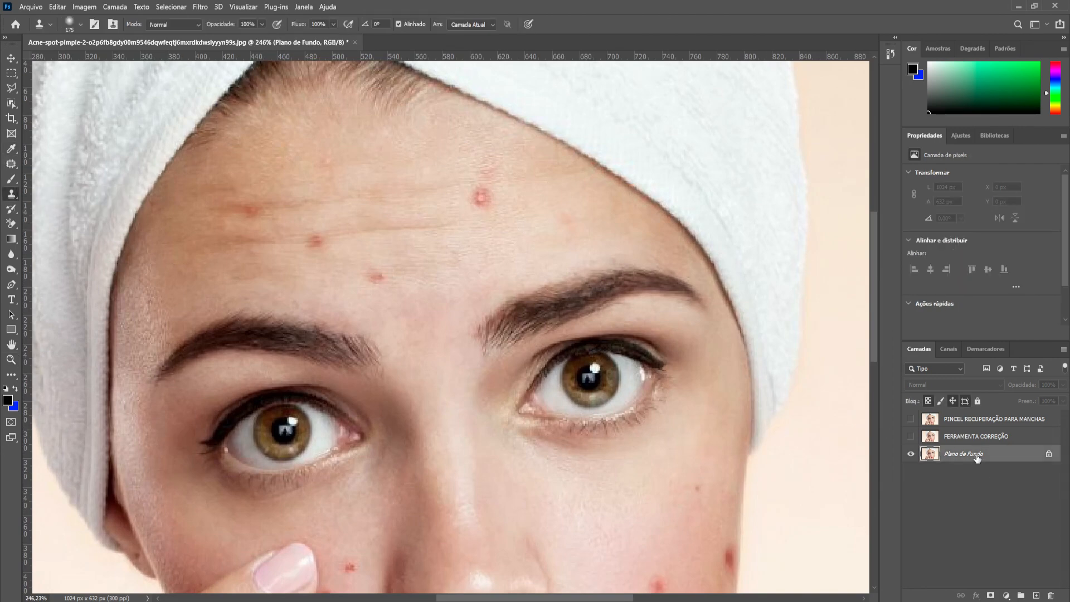
key("ctrl+j")
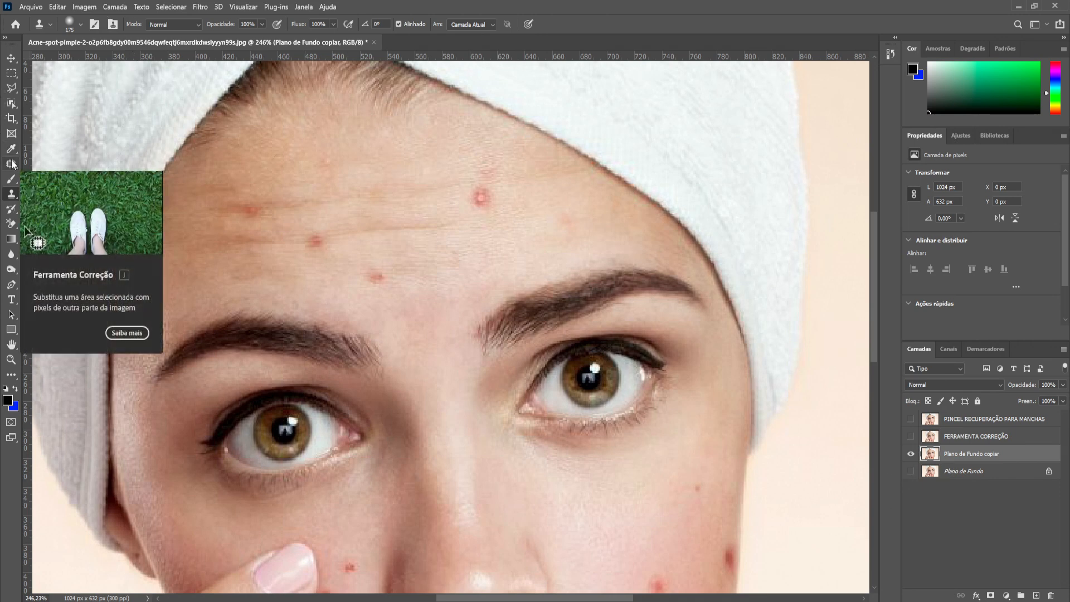
- Reduce the Clone Stamp brush to 45 px and clone nearby clean skin over the large forehead pimple
key("bracketleft")
key("bracketleft")
key("bracketleft")
key("bracketleft")
key("bracketleft")
key("bracketleft")
key("bracketleft")
key("bracketleft")
key("bracketleft")
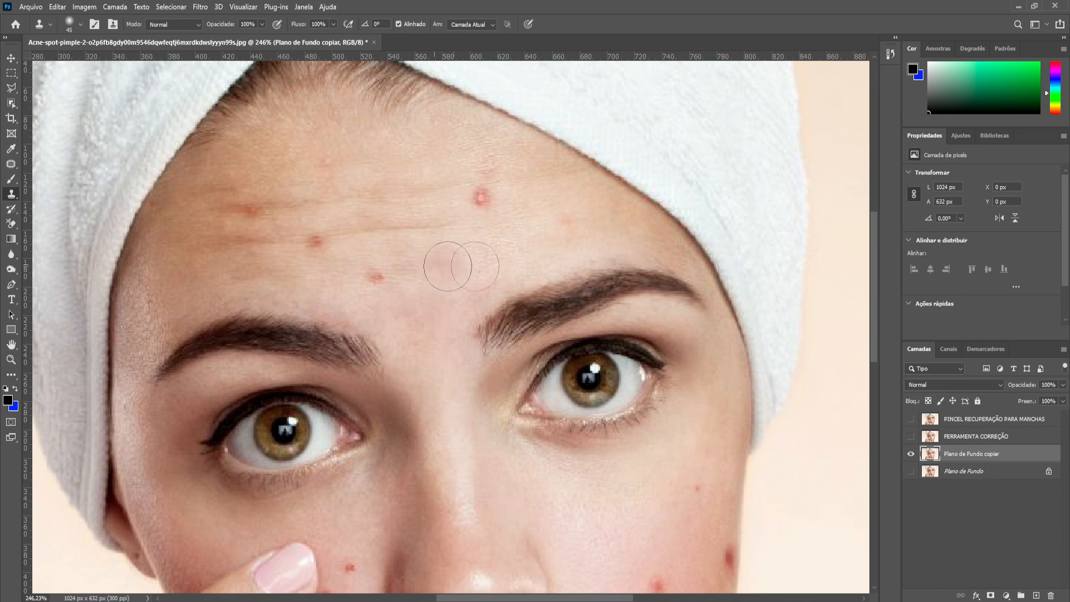
left_click(11, 196)
left_click(465, 252, "alt")
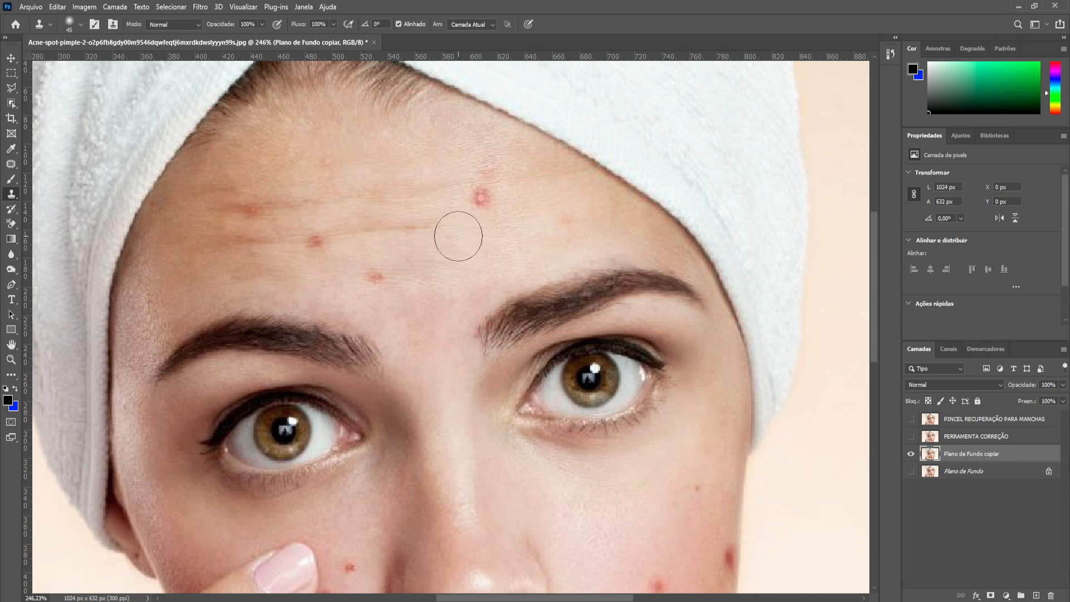
left_click(478, 199)
left_click_drag(479, 199, 492, 203)
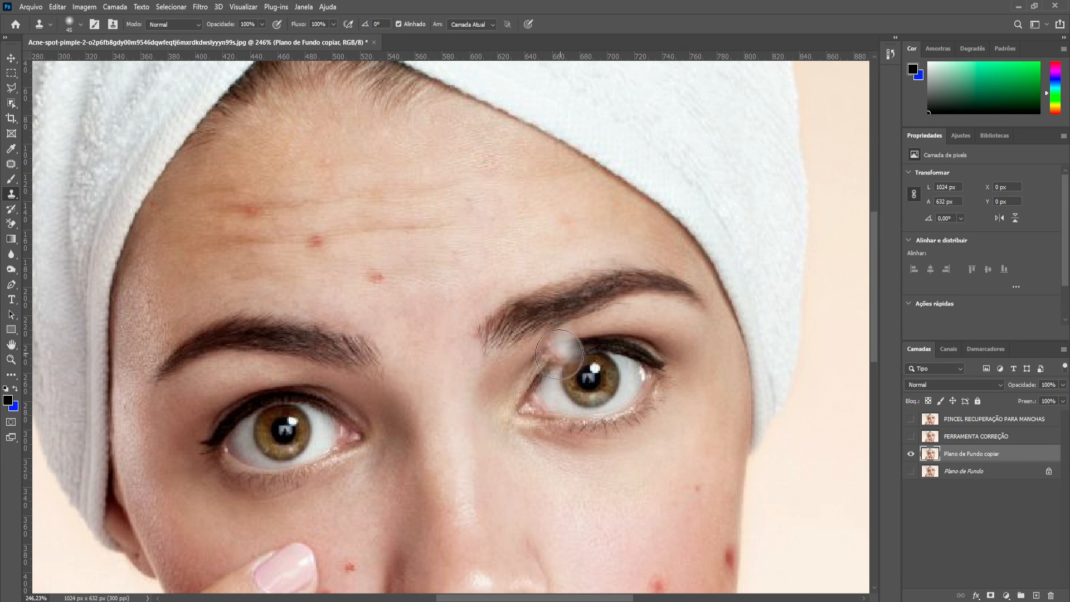
- Clone clean skin over the two smaller pimples in the middle of the forehead
left_click(379, 275)
left_click(496, 309, "alt")
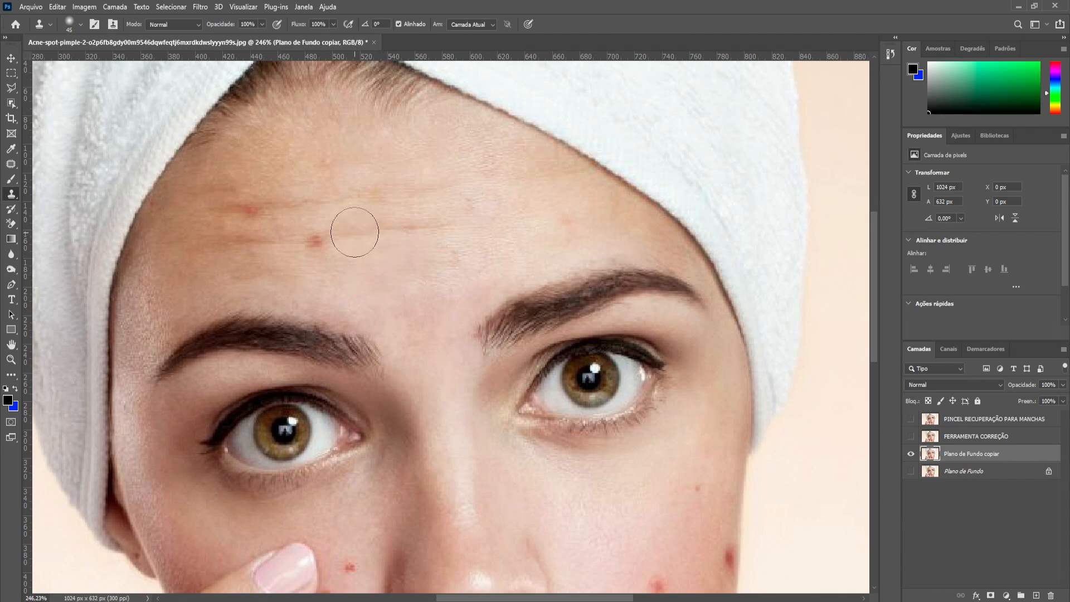
left_click(321, 236)
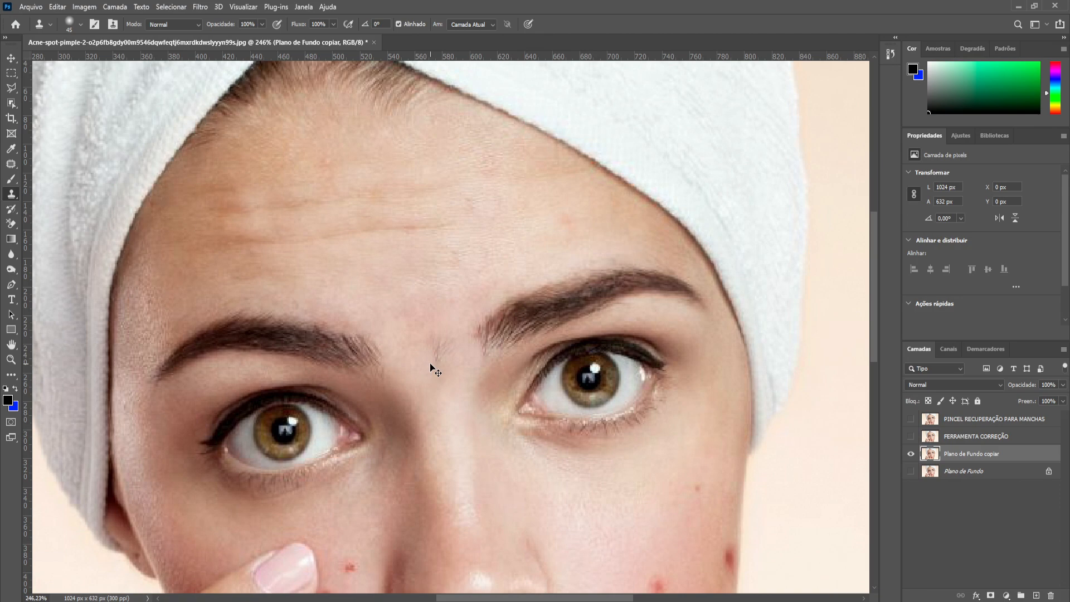
- Try cloning adjacent darker skin over the reddish pimple near the towel side of the forehead, and undo it
left_click(11, 359)
left_click_drag(219, 224, 248, 289)
key("v")
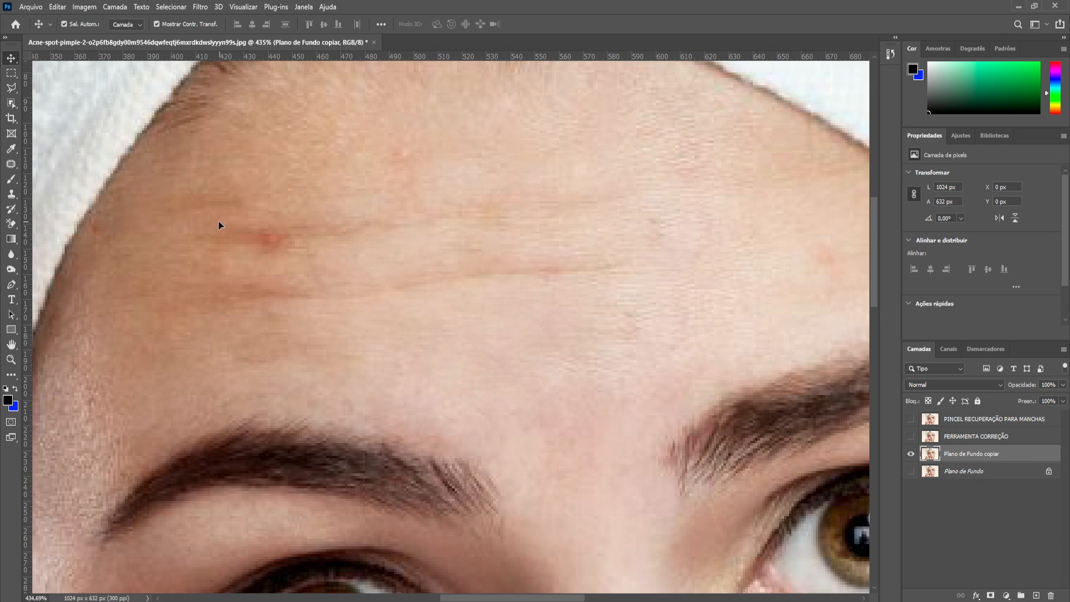
left_click(11, 193)
left_click(193, 260, "alt")
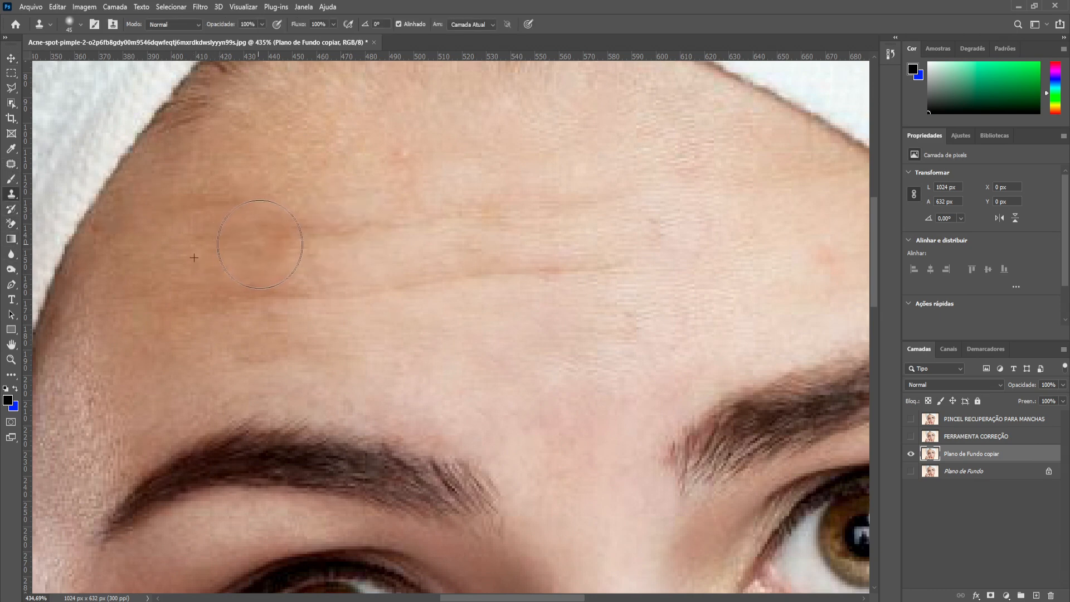
left_click(273, 237)
key("ctrl+z")
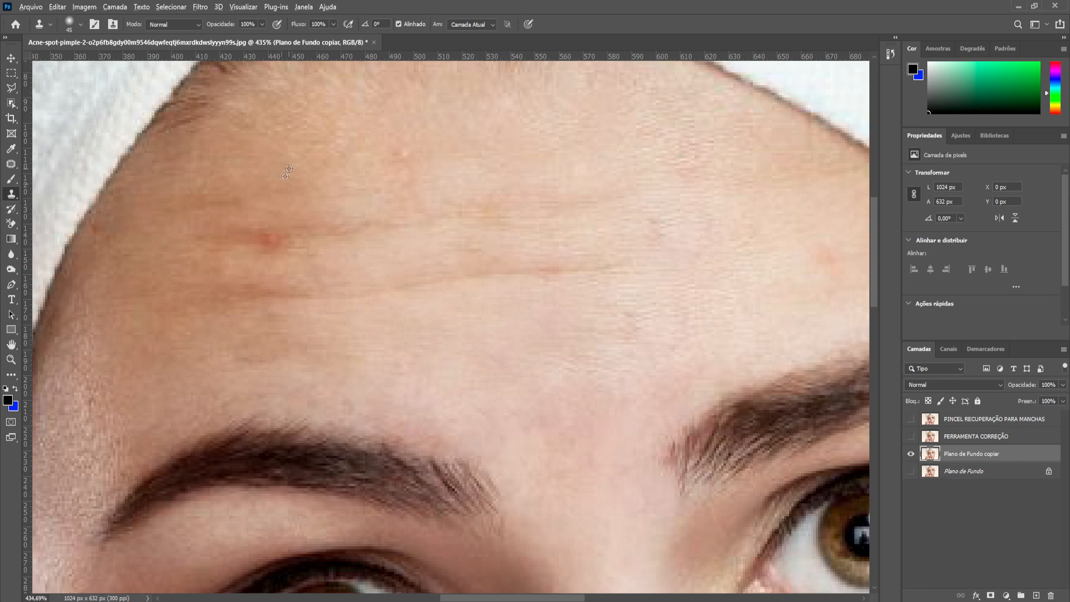
- Try cloning the darker, blemished forehead skin over the lighter central area to compare skin tones, and undo the strokes
mouse_move(647, 179)
left_mouse_down()
mouse_move(706, 242)
mouse_move(733, 232)
left_mouse_up()
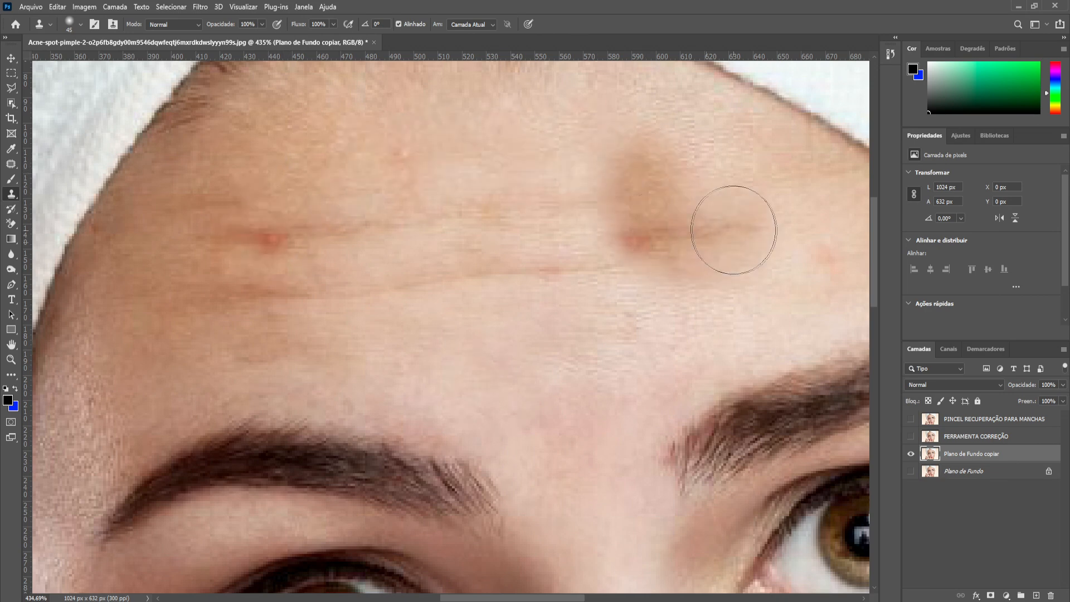
key("ctrl+z")
key("ctrl+z")
key("ctrl+minus")
left_click(633, 249)
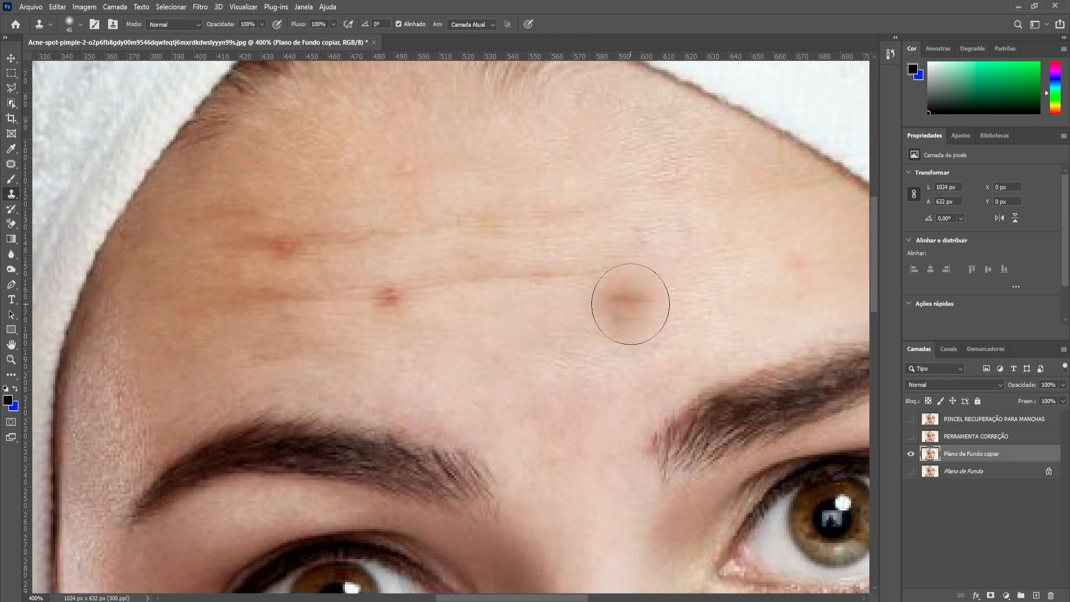
key("ctrl+minus")
left_click(470, 382)
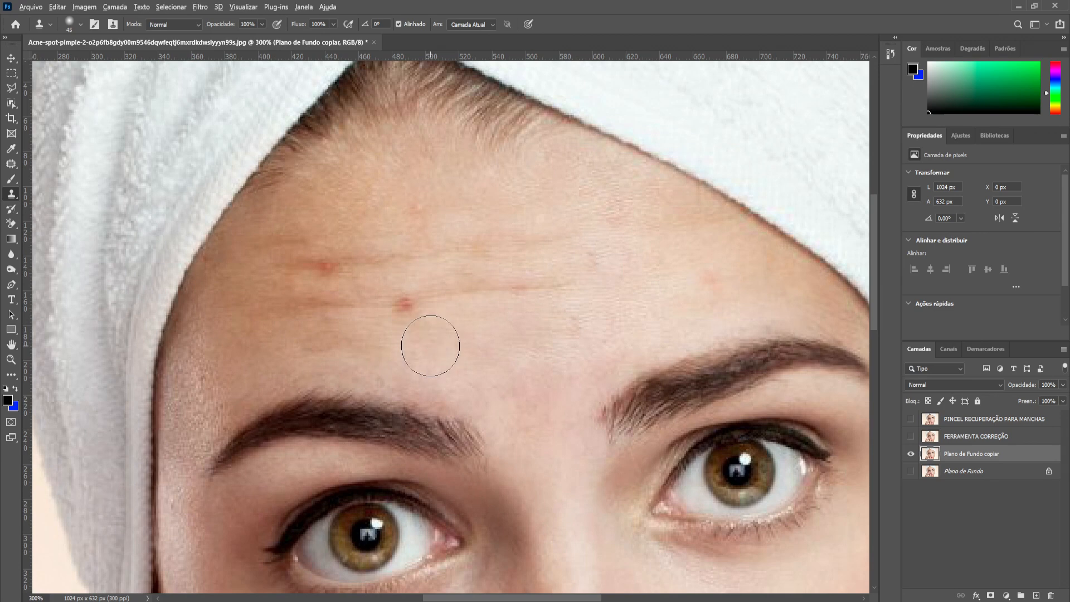
- Try covering the mid-forehead pimple with lighter skin sampled from above the other eyebrow, and undo the mismatched stroke
left_click(650, 280, "alt")
left_click_drag(406, 306, 398, 309)
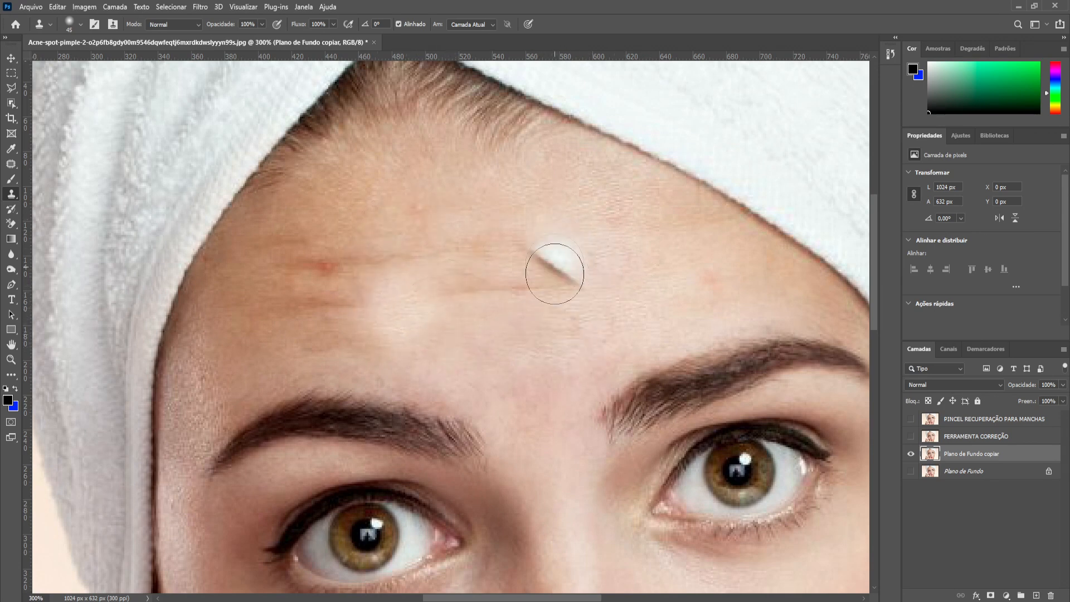
key("ctrl+z")
left_click(398, 315)
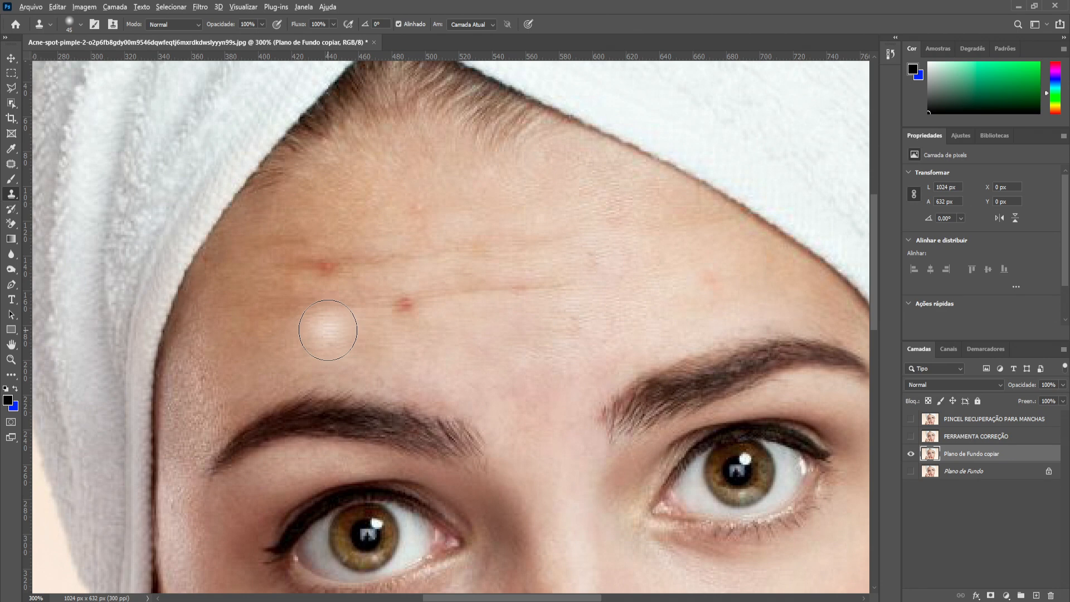
- Try cloning over the forehead pimples with a harder-edged brush at 45 px, and undo the strokes
key("ctrl+z")
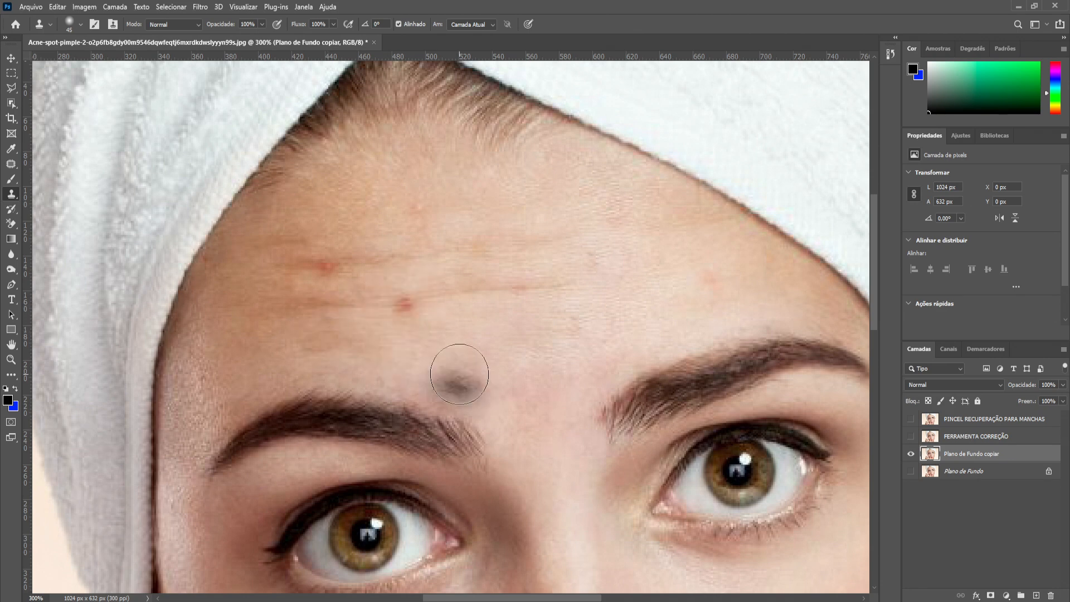
right_click(552, 289)
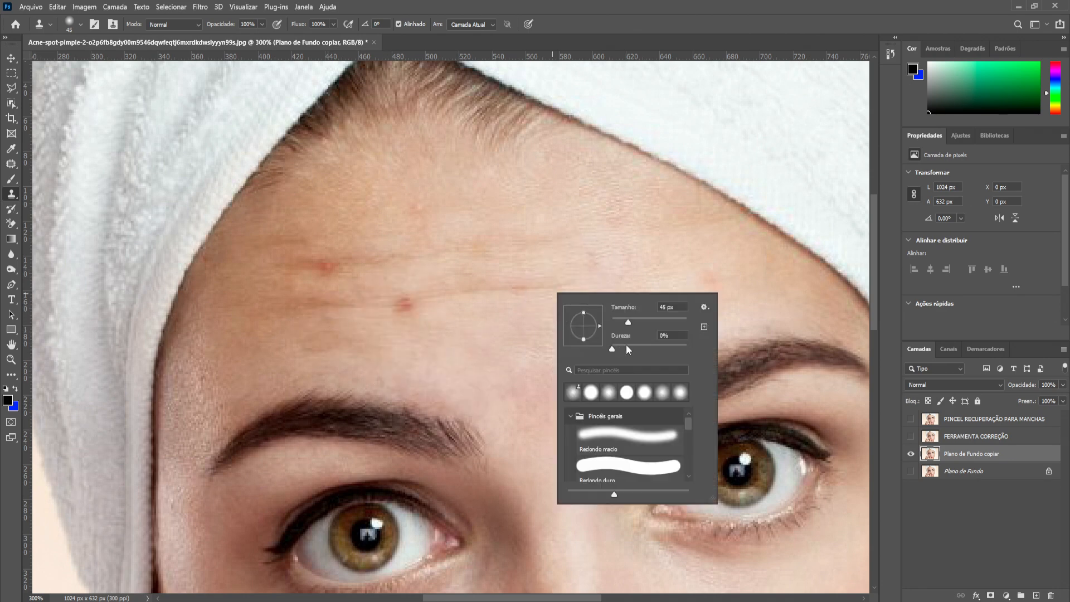
left_click(488, 330, "alt")
left_click_drag(421, 308, 467, 311)
key("ctrl+z")
left_click_drag(325, 290, 348, 277)
key("ctrl+z")
- Restore the brush's soft edge and clone clean skin over the two pimples in the middle of the forehead
right_click(613, 306)
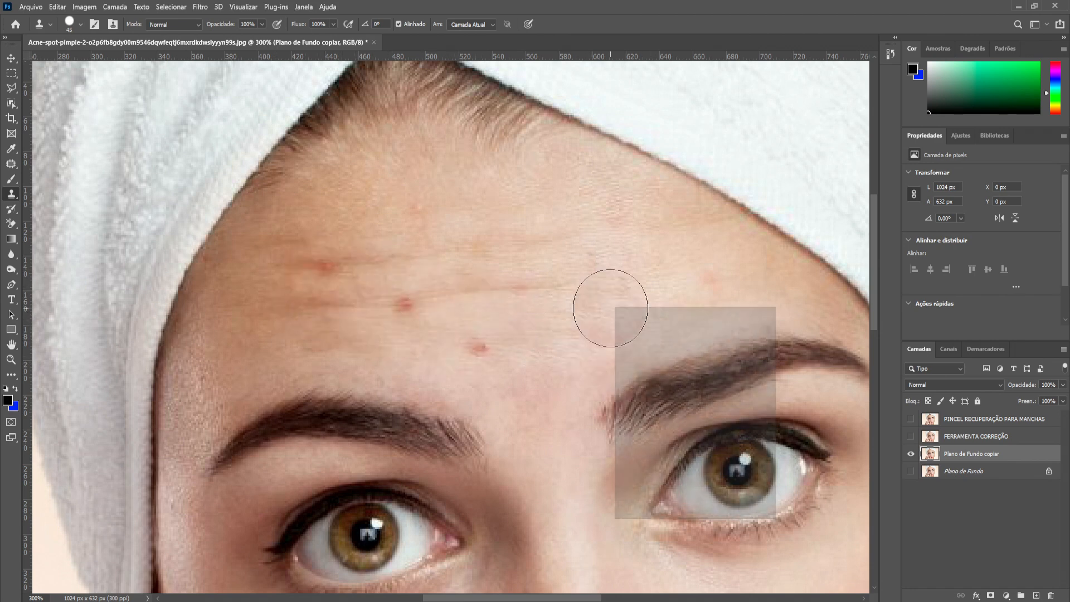
left_click_drag(683, 354, 632, 372)
key("Return")
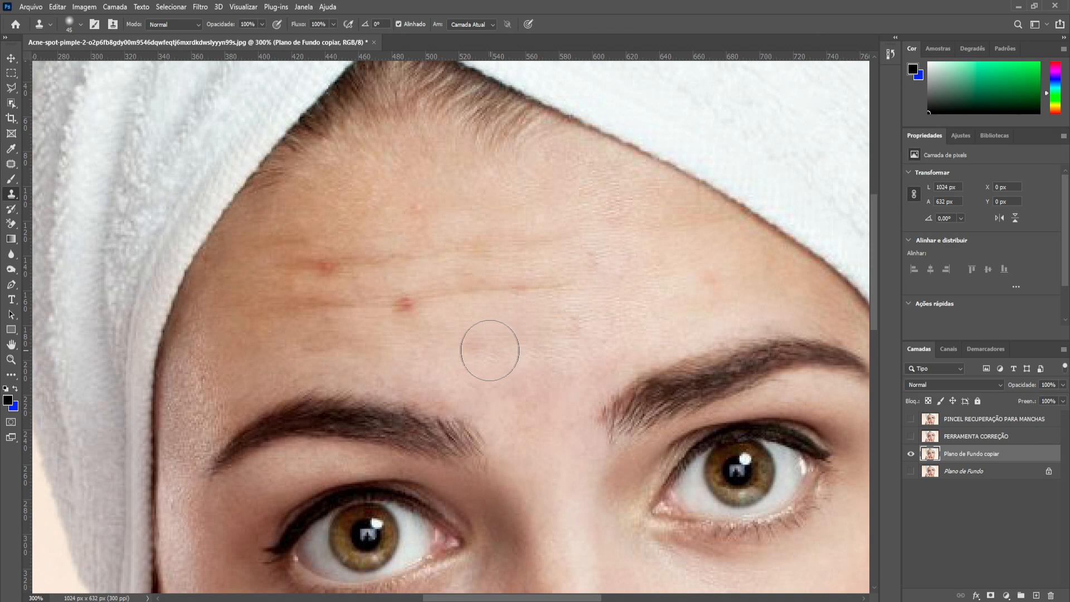
right_click(520, 298)
key("Return")
left_click(404, 304)
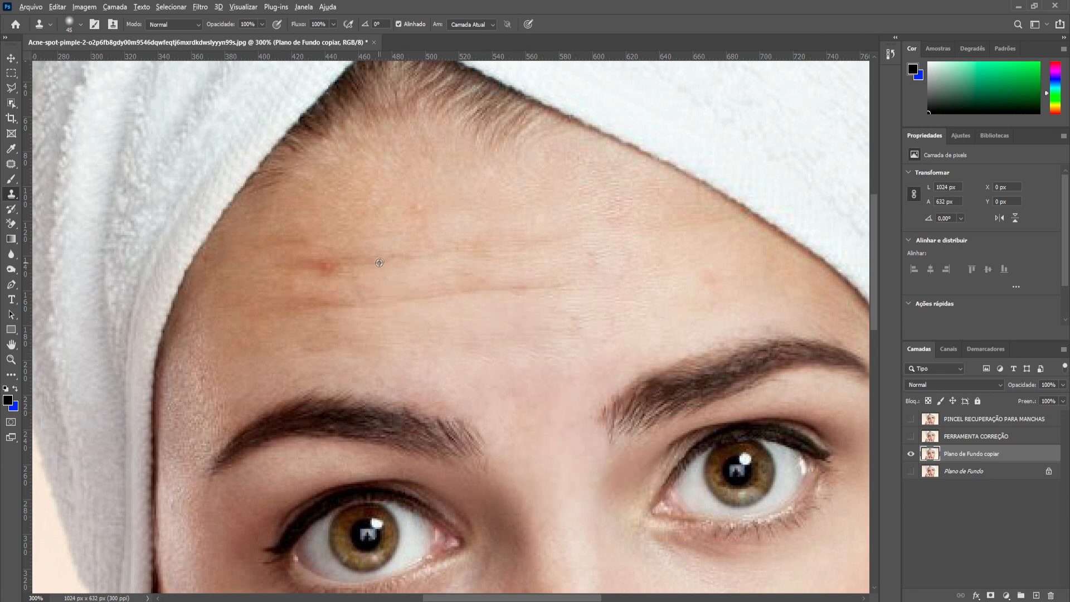
- Clone adjacent skin over the reddish pimple near the towel side of the forehead and the faint spot below the hairline, using a 35 px brush
left_click(375, 262, "alt")
left_click(330, 268)
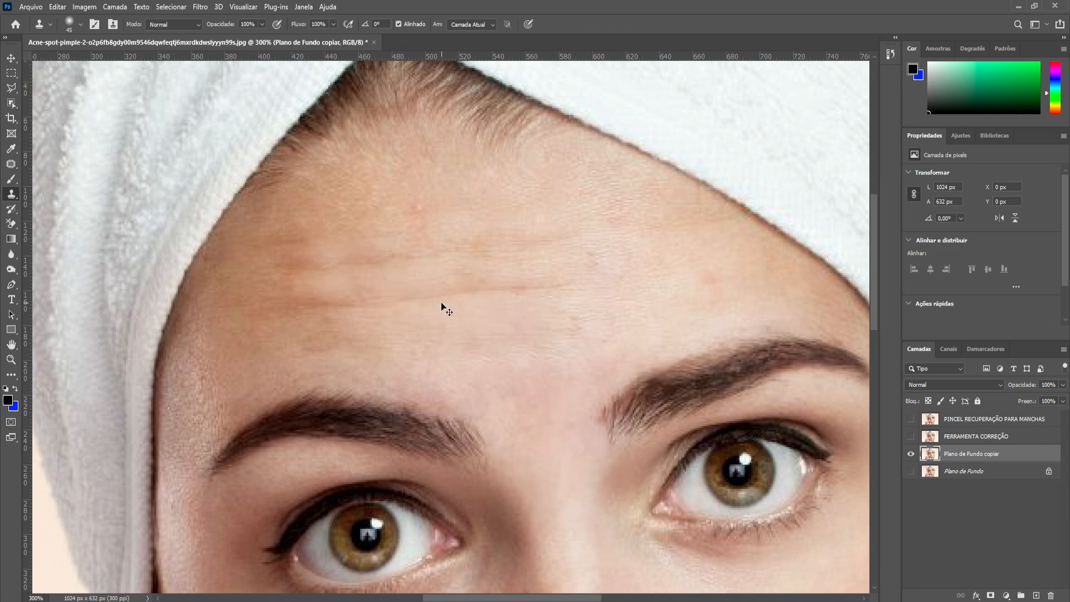
key("ctrl+z")
key("bracketleft")
left_click(316, 266)
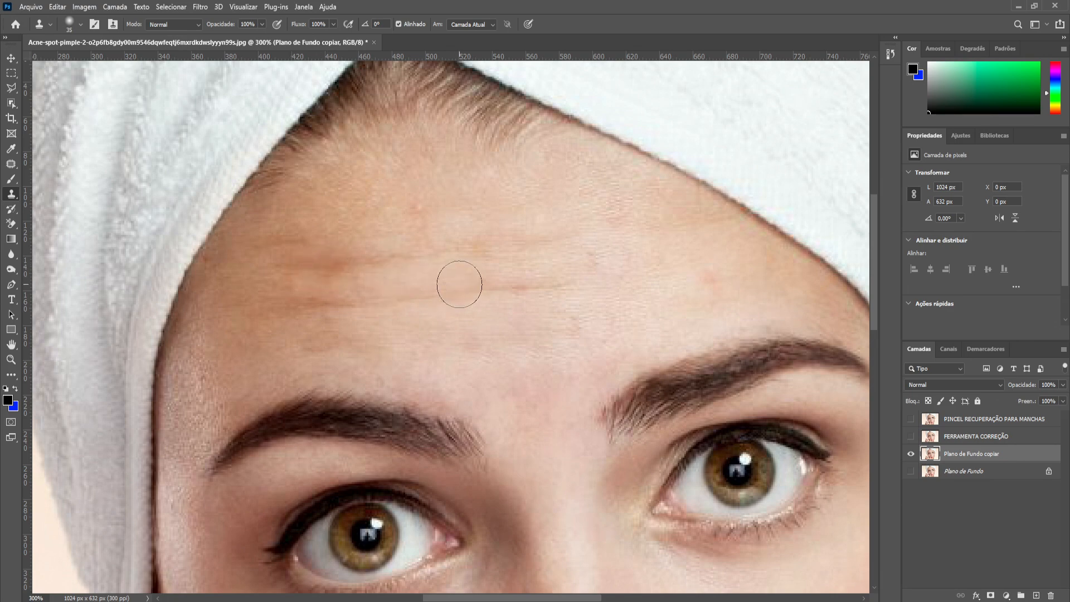
left_click(443, 206, "alt")
left_click(418, 207)
- Clone clean cheek skin over the two pimples in the middle of the fully visible cheek with a 20 px brush
left_click_drag(545, 290, 399, 134)
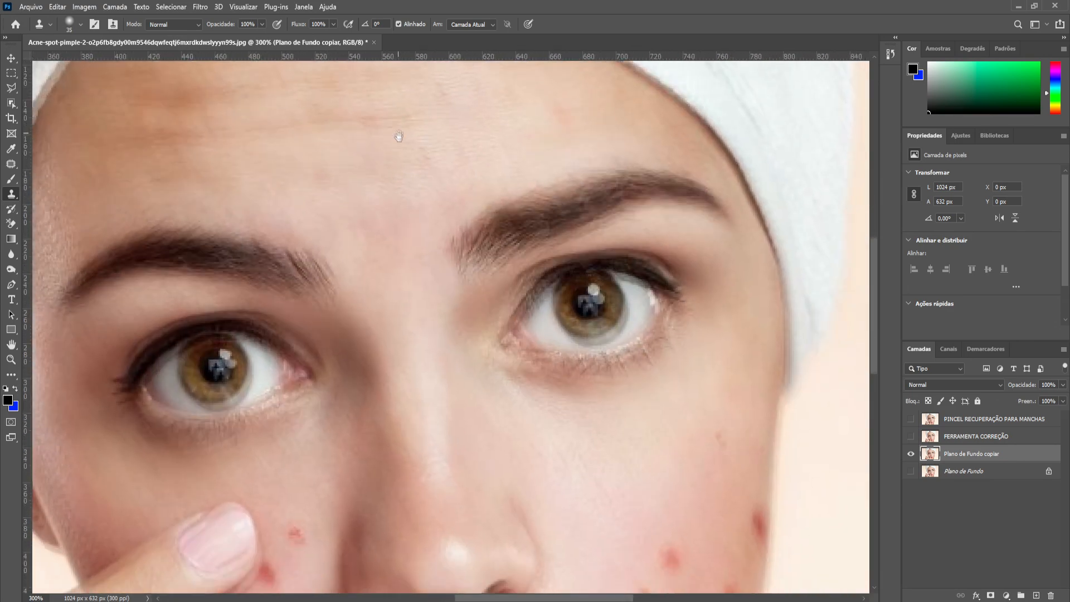
left_click_drag(504, 479, 402, 305)
left_click(552, 363)
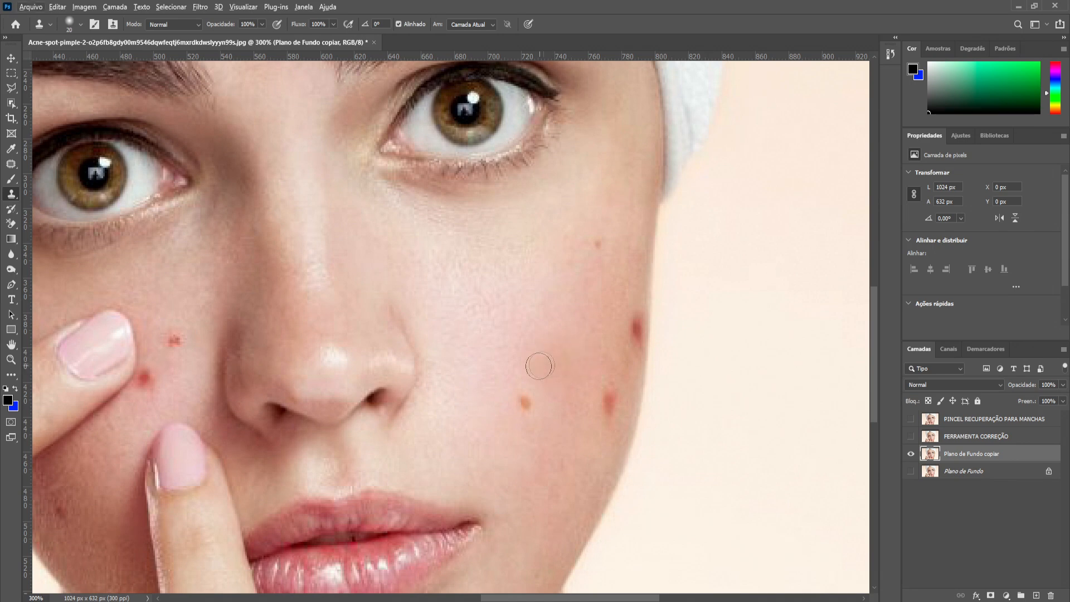
key("ctrl+z")
key("bracketleft")
key("bracketleft")
key("bracketleft")
left_click(565, 334, "alt")
left_click(548, 363)
left_click(525, 402)
- Clone neighbouring skin over the two larger pimples along the outer edge of the same cheek
left_click(595, 370, "alt")
left_click(610, 399)
left_click(607, 356, "alt")
left_click(635, 324)
left_click(633, 334)
- Clone clean skin over the pimples beside the fingertip on the cheek touched by the hand
left_click_drag(402, 334, 551, 287)
left_click(323, 293)
left_click(291, 333)
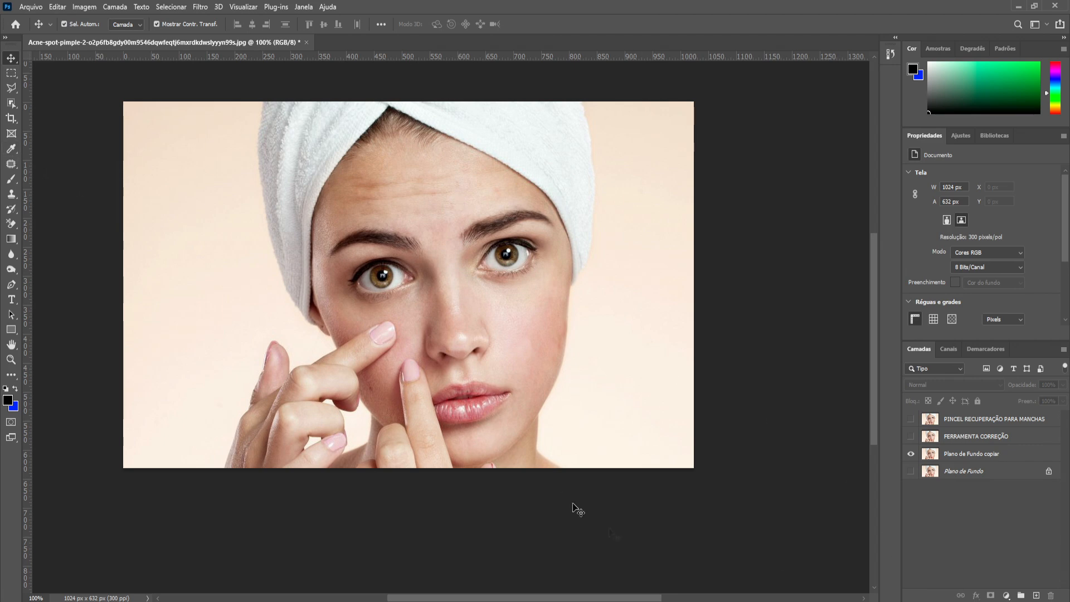
- Rename the Clone Stamp layer copy as FERRAMENTA CARIMBO
double_click(983, 456)
type("FE")
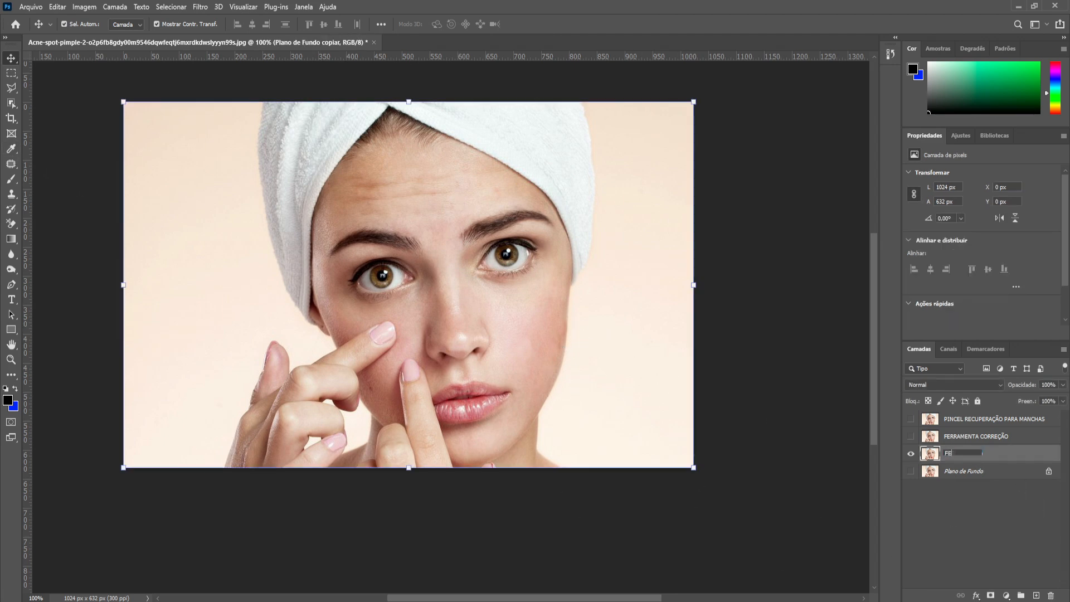
type("RRAMENTA CA")
type("RIMBO")
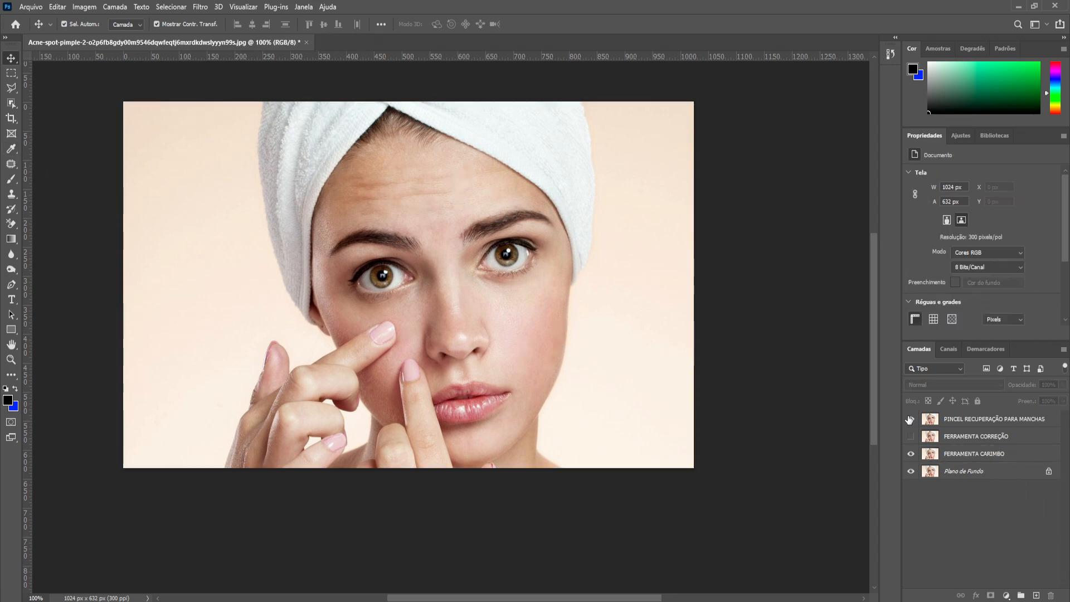
- Compare the original portrait with the FERRAMENTA CARIMBO result by hiding and showing the retouched layers
left_click(909, 420)
left_click(911, 420)
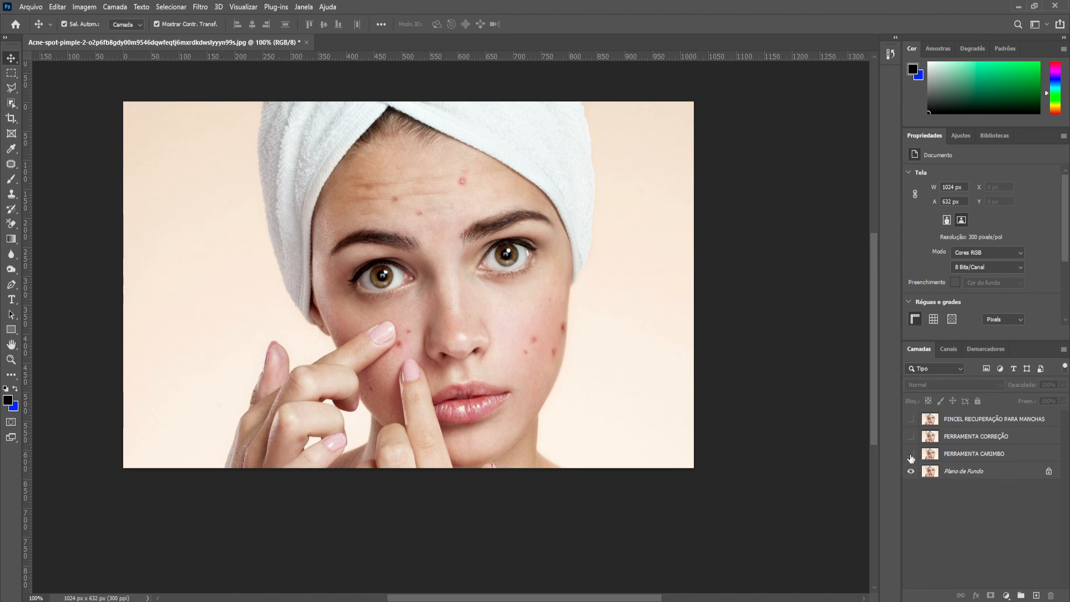
scroll(601, 404, "up", 2)
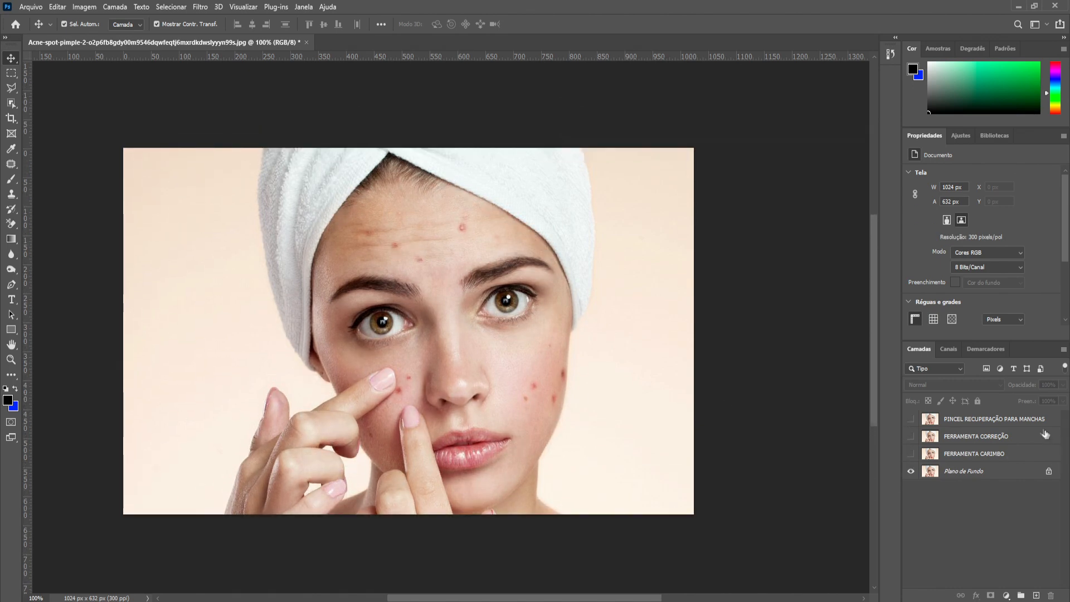
left_click(911, 454)
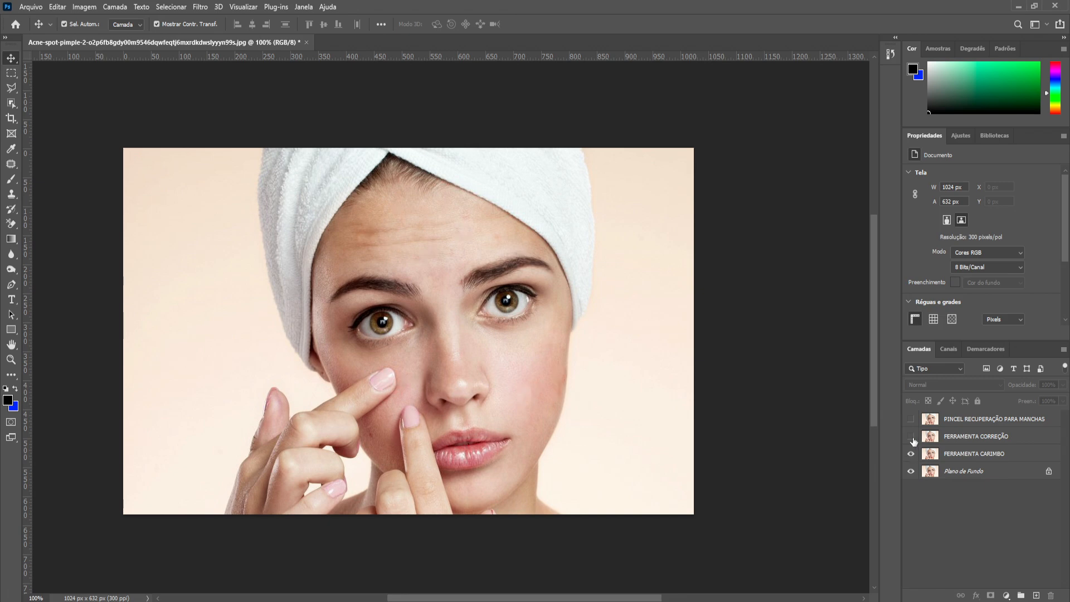
- Compare the FERRAMENTA CORREÇÃO and PINCEL RECUPERAÇÃO PARA MANCHAS layers up close on the cheek by showing them in turn
left_click(912, 439)
left_click(10, 360)
left_click_drag(570, 380, 591, 357)
left_click(11, 58)
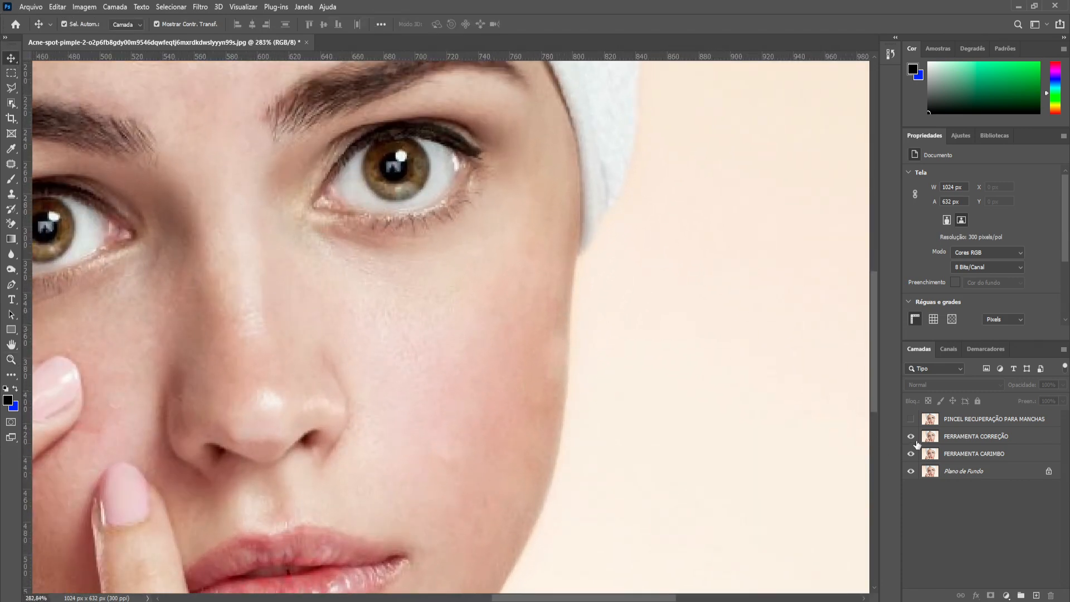
left_click(912, 422)
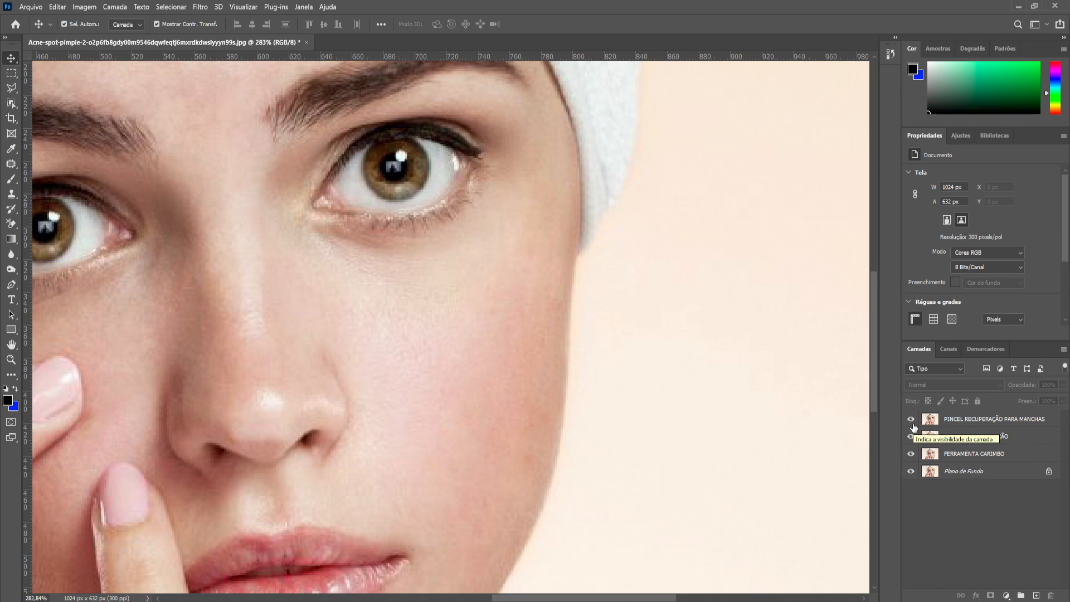
- Hide the two upper retouched layers and inspect the FERRAMENTA CARIMBO result across the whole portrait
left_click(11, 359)
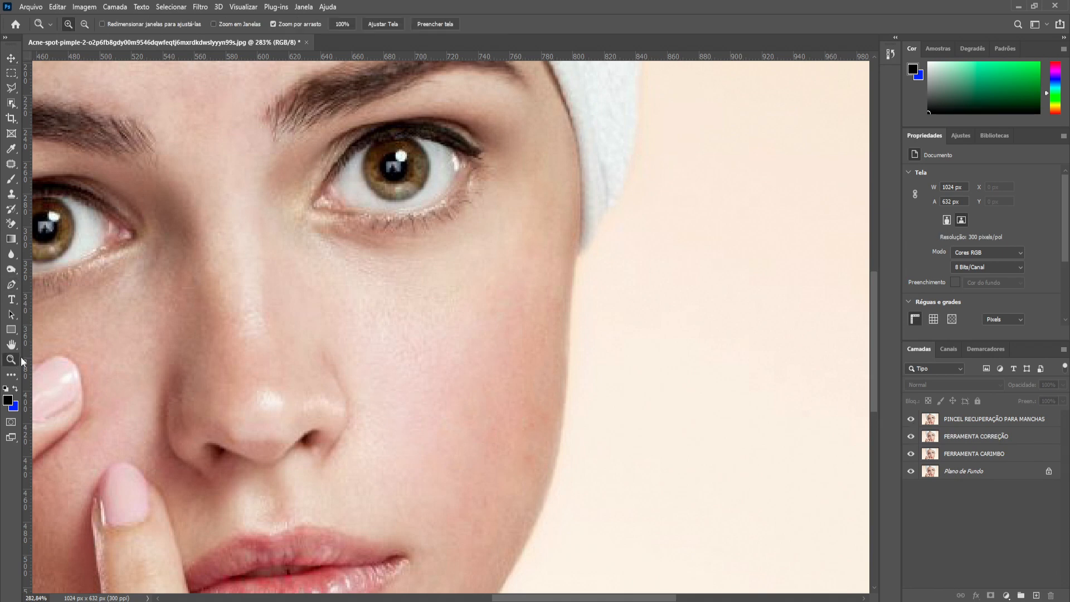
right_click(216, 326)
left_click(239, 331)
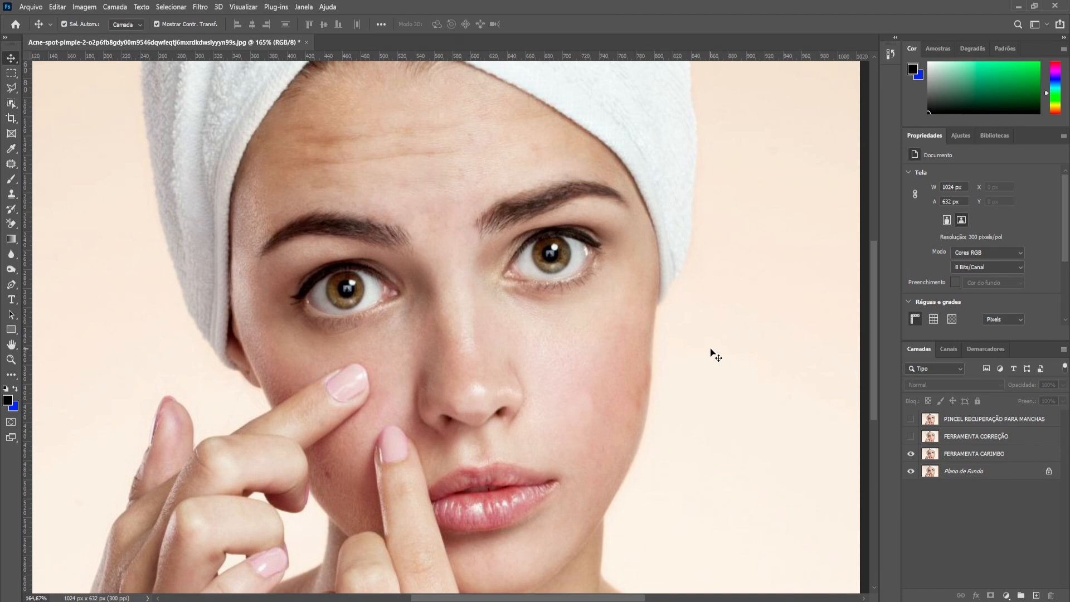
key("ctrl+minus")
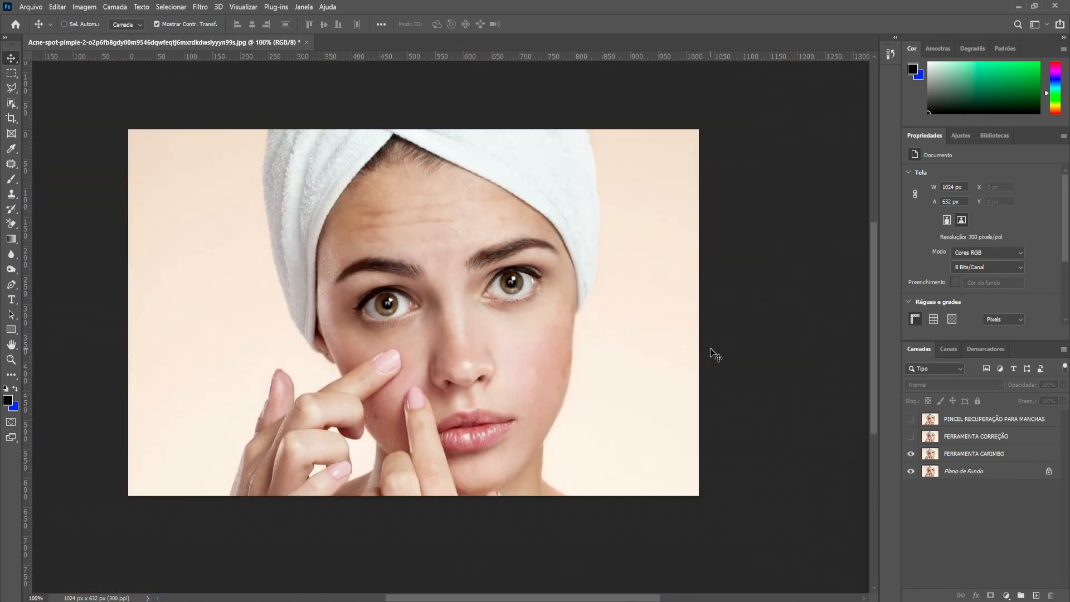
key("ctrl+minus")
key("ctrl+plus")
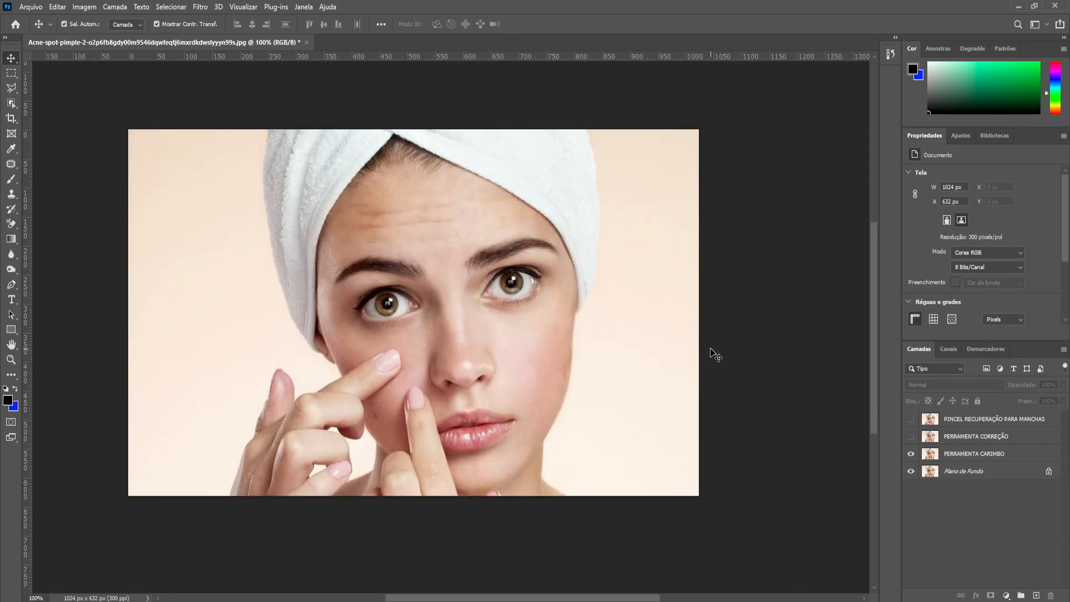